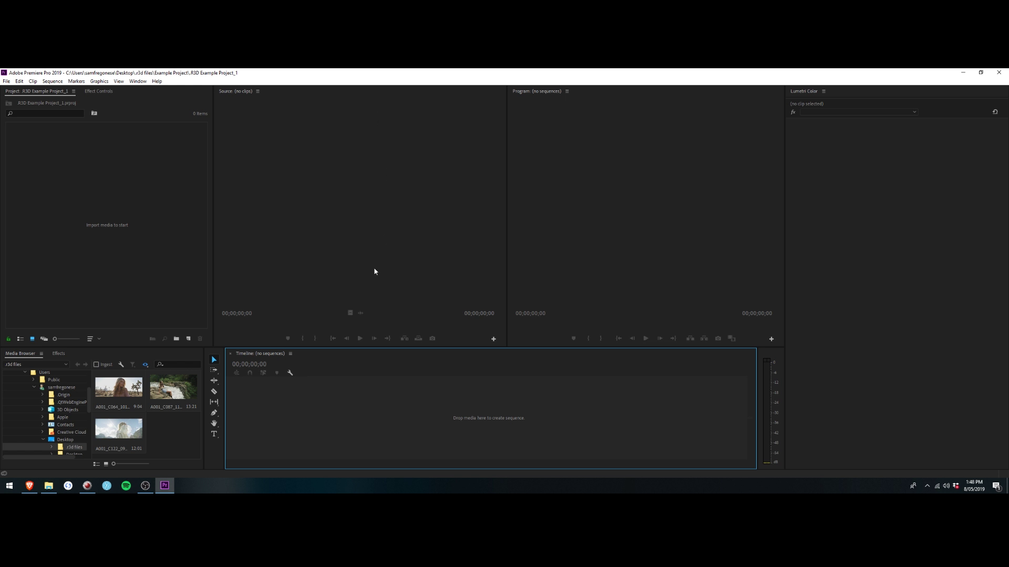
- Open a File Explorer window on the Desktop
key("super+e")
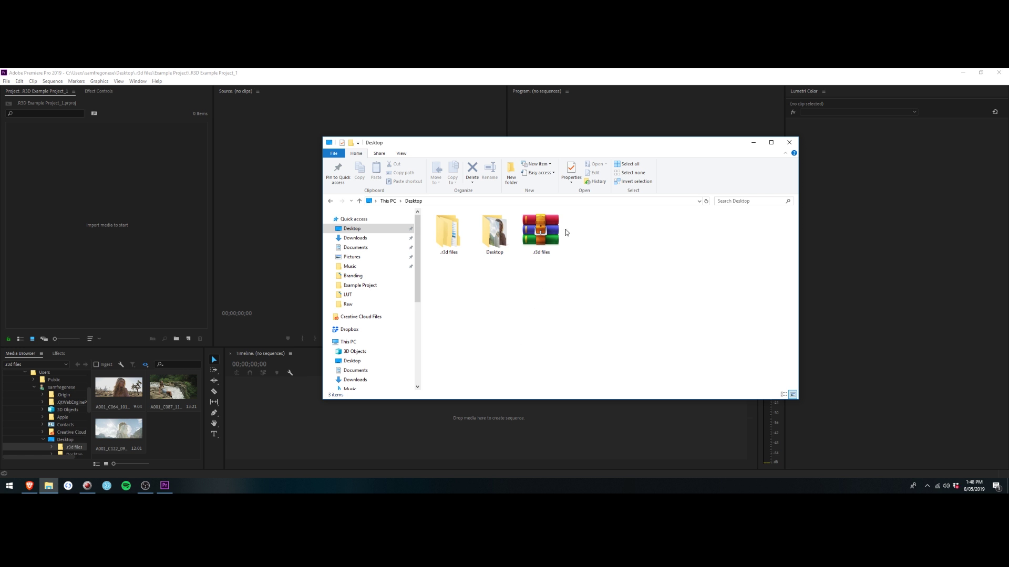
left_click(541, 231)
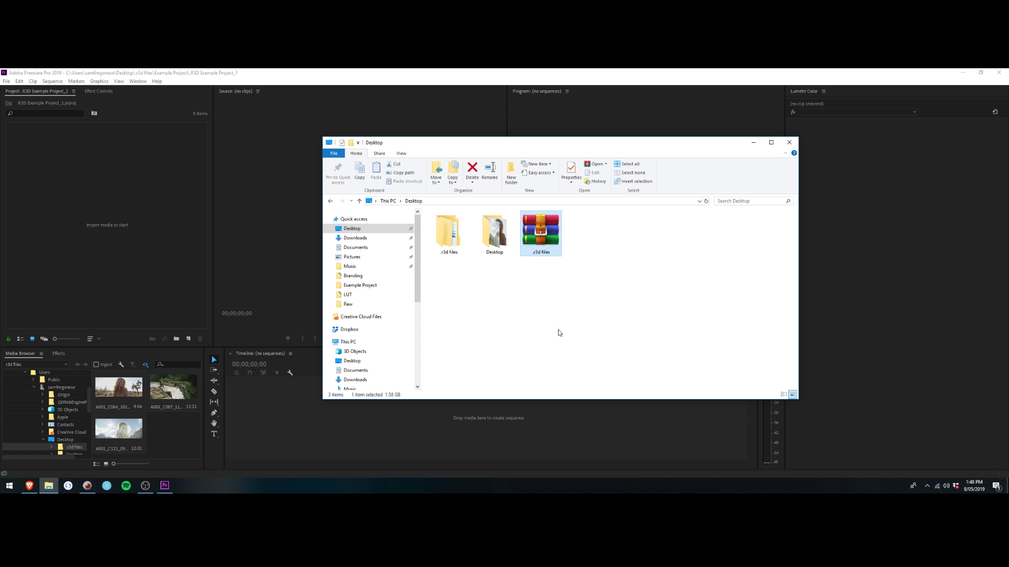
double_click(448, 234)
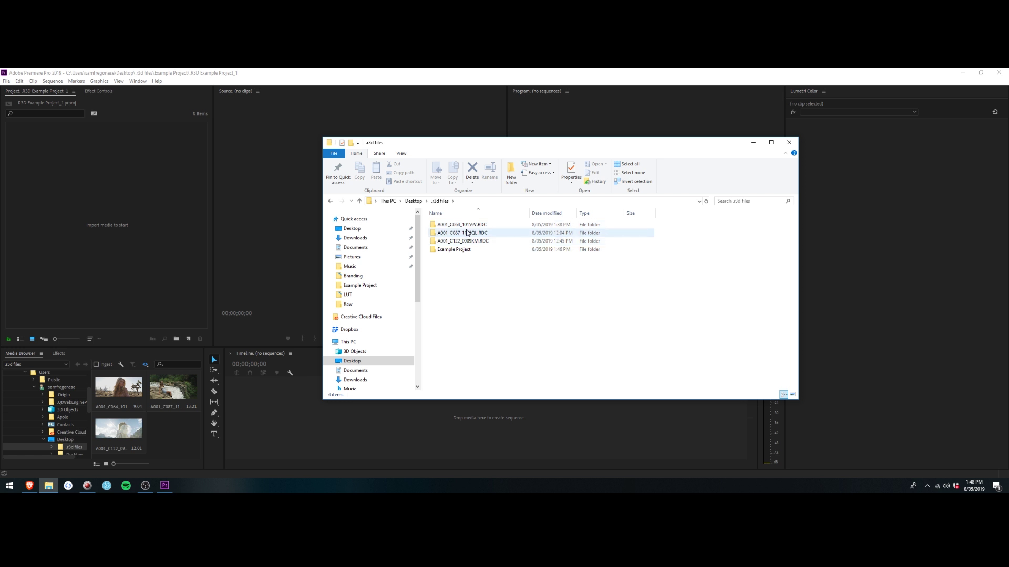
double_click(461, 225)
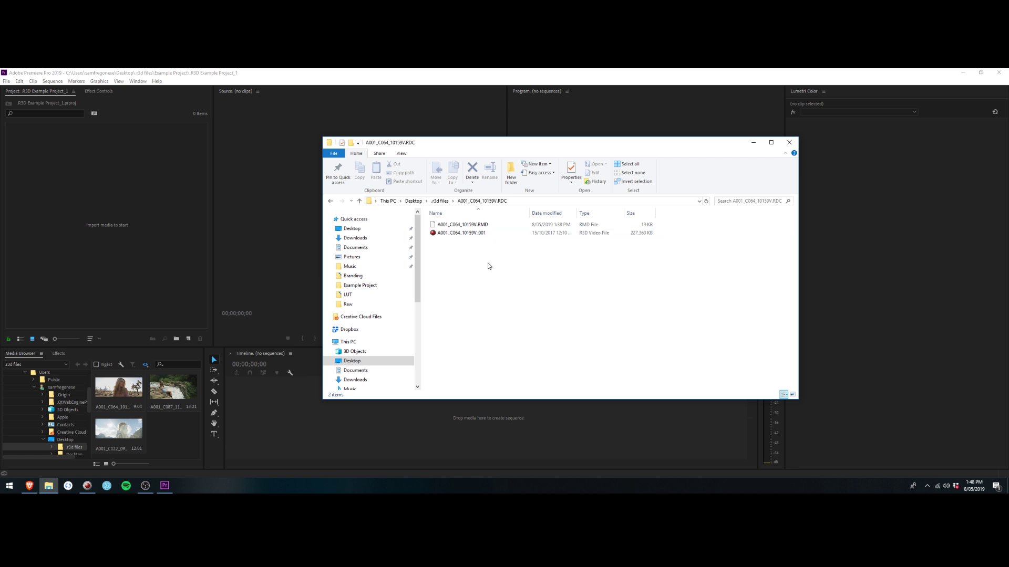
left_click(440, 201)
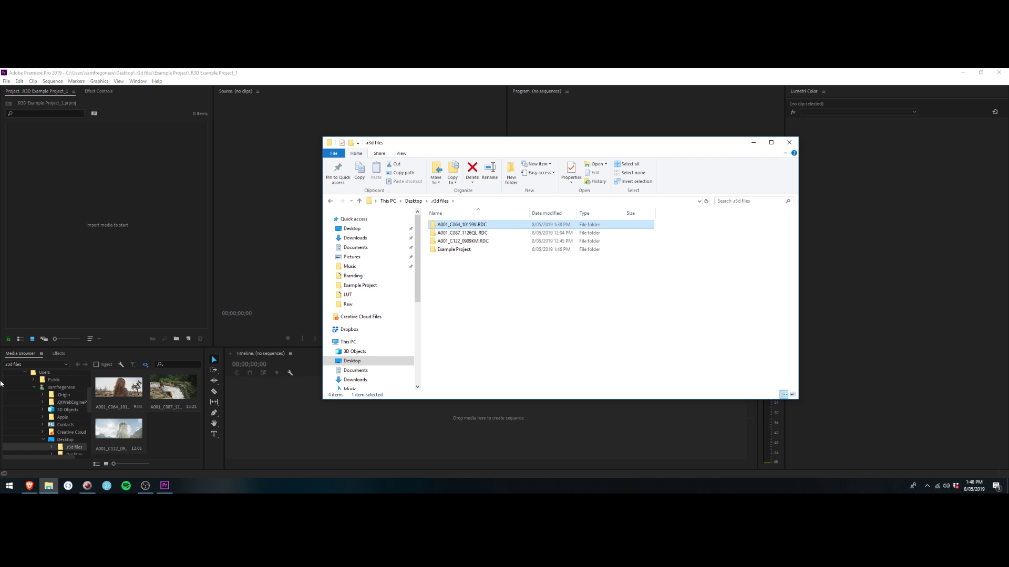
left_click(54, 358)
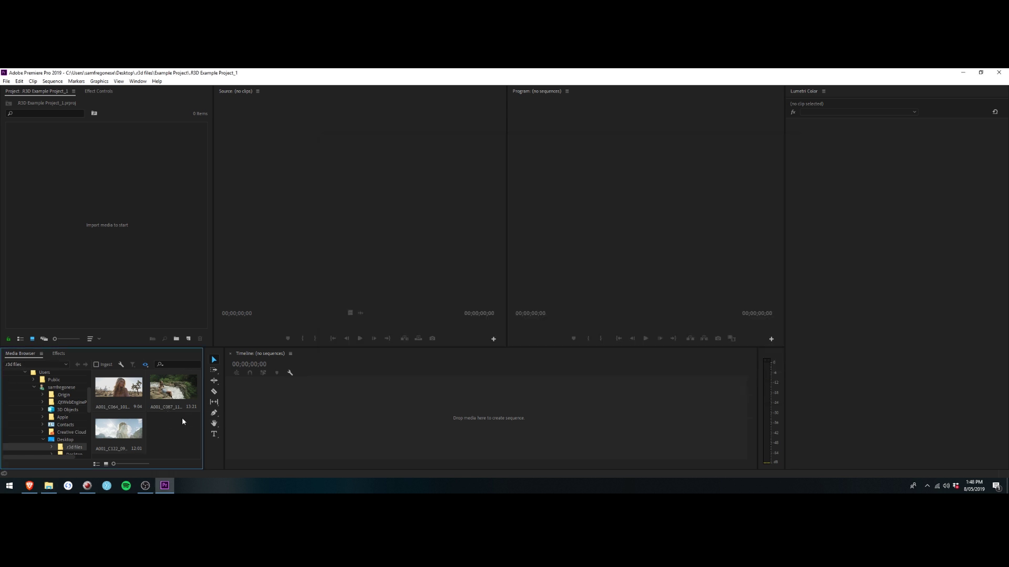
mouse_move(87, 489)
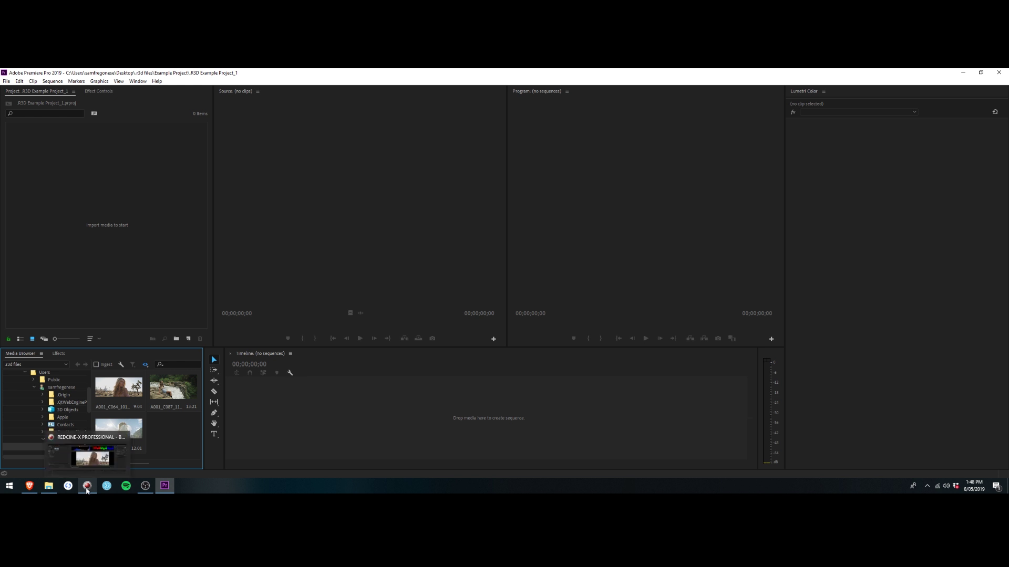
left_click(90, 454)
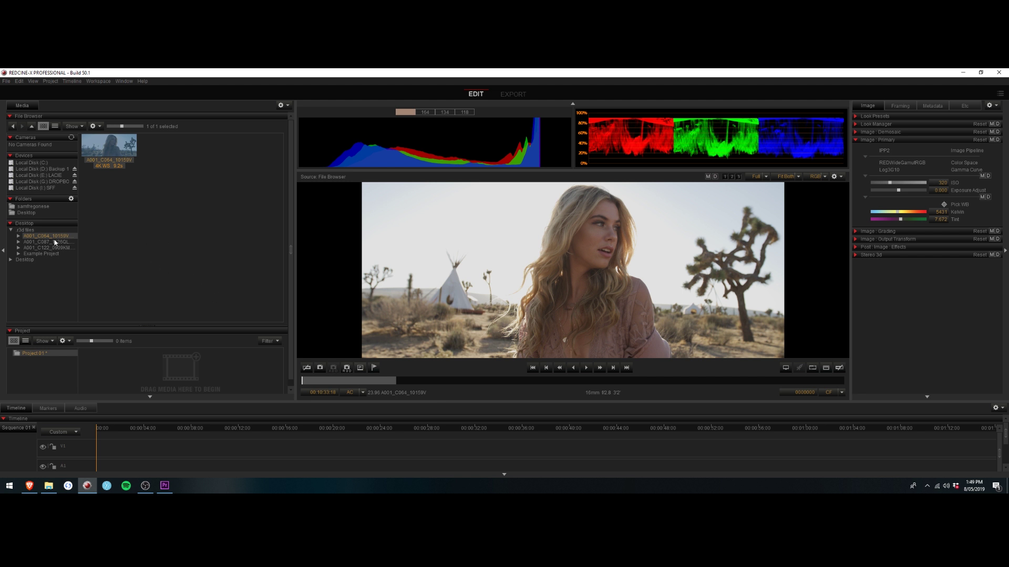
left_click(26, 231)
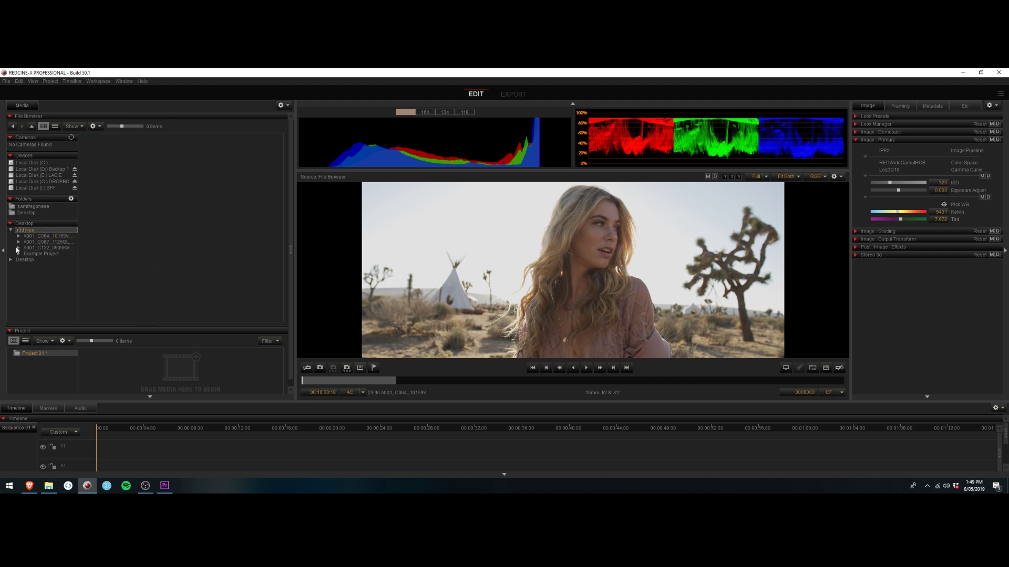
left_click(50, 237)
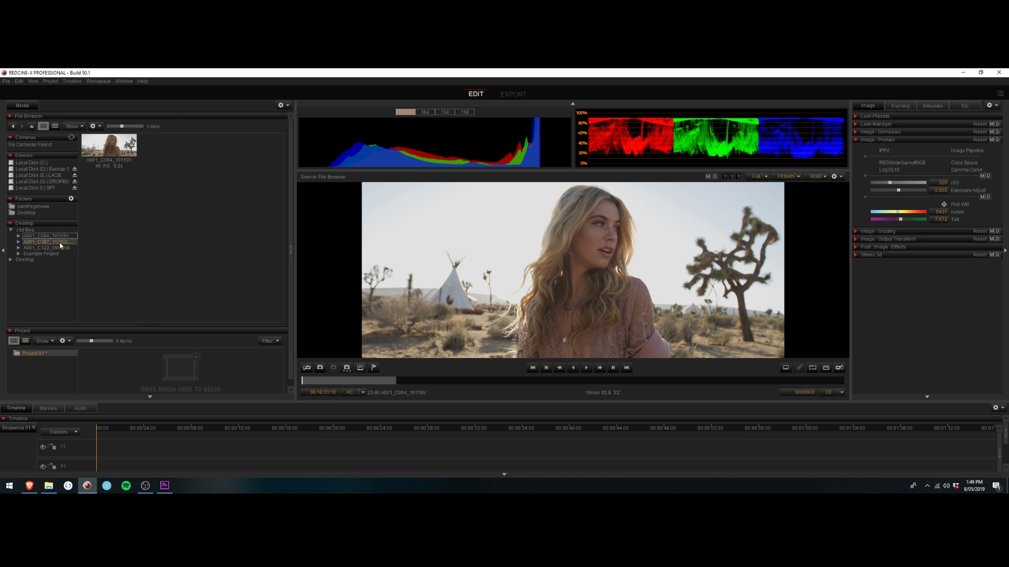
left_click(109, 152)
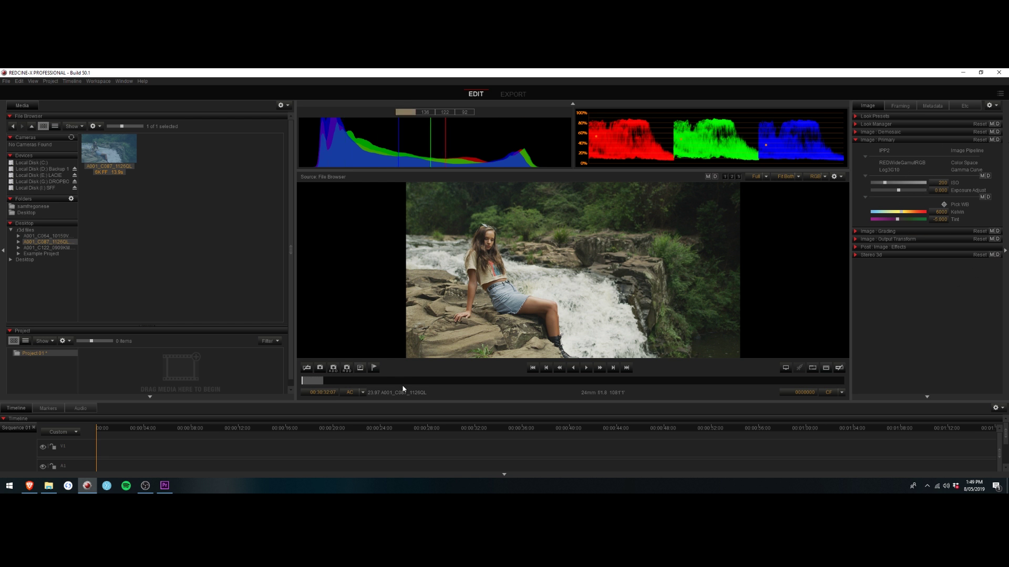
left_click(321, 382)
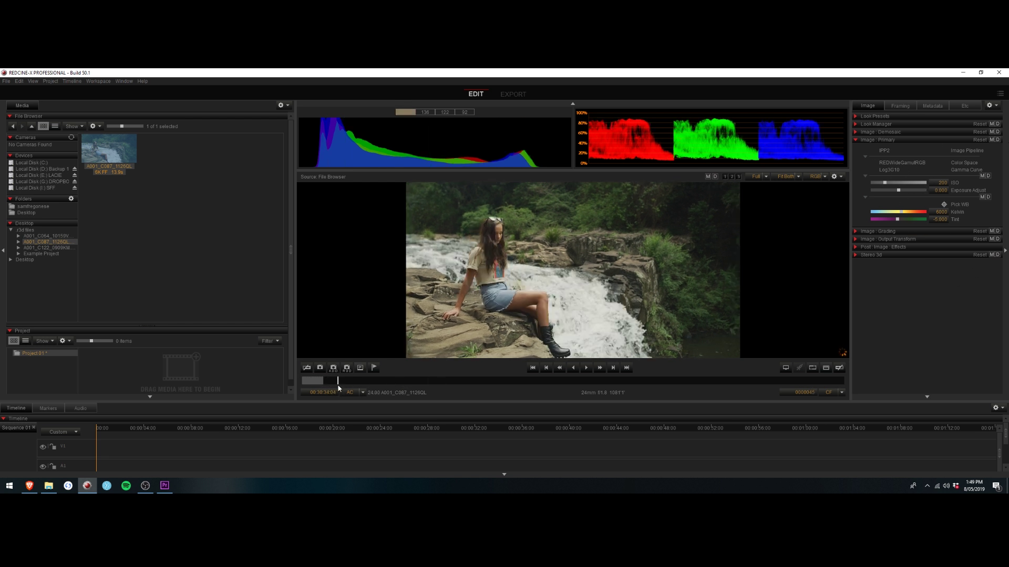
left_click(340, 381)
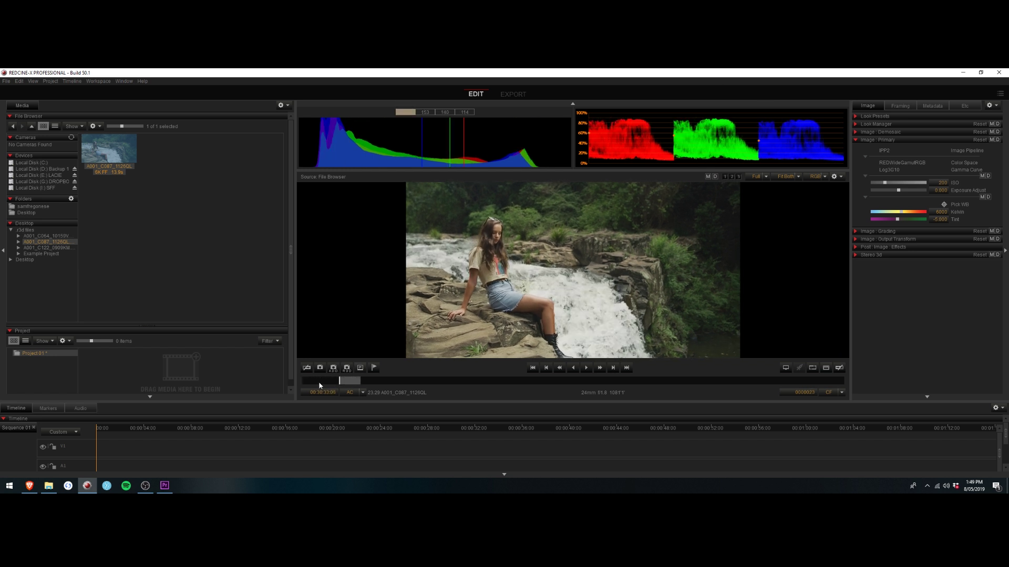
left_click(165, 486)
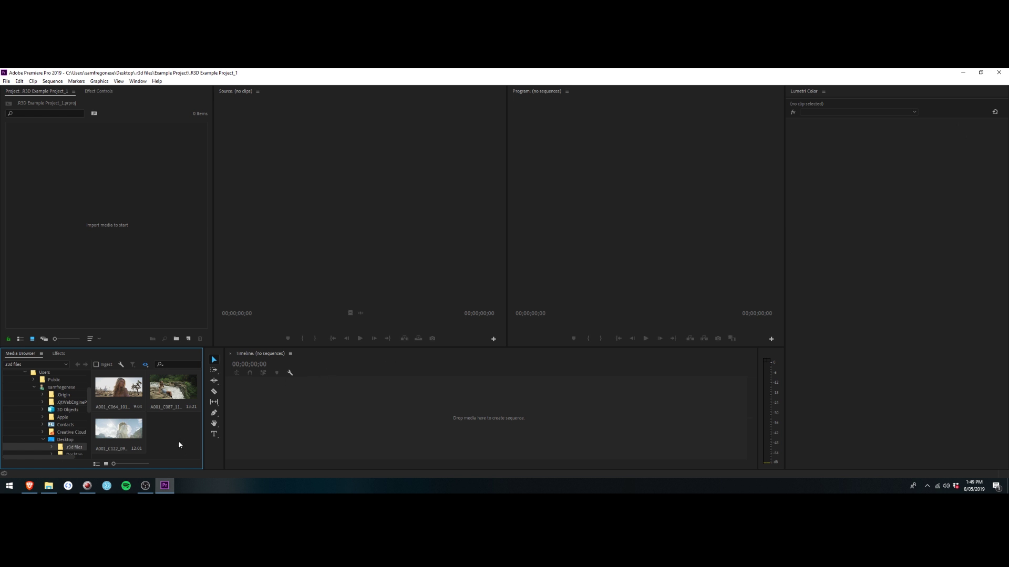
- Import all three R3D clips from the media browser into the project
key("ctrl+a")
left_click_drag(119, 388, 103, 220)
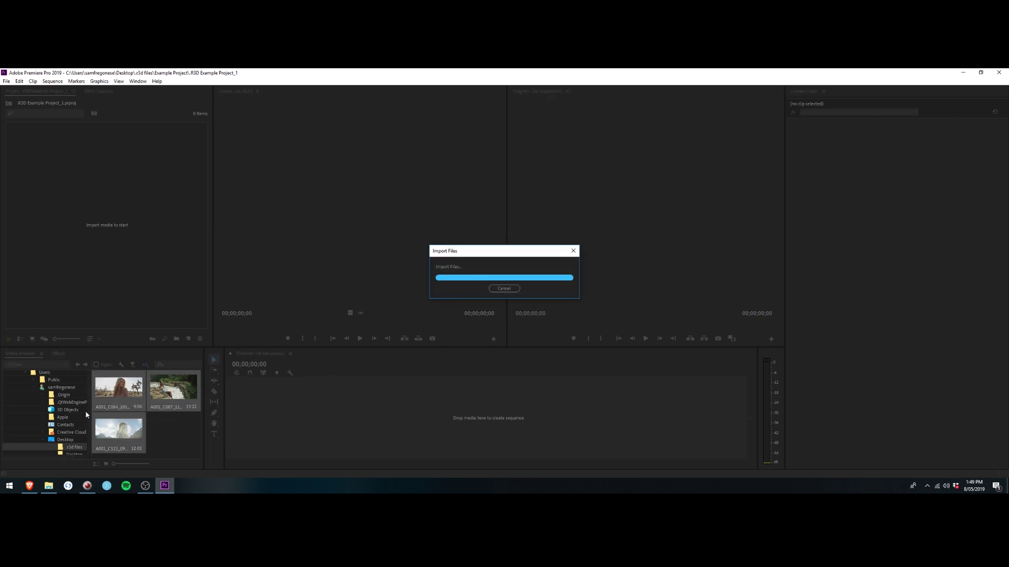
scroll(63, 415, "down", 3)
left_click(62, 394)
left_click(70, 402)
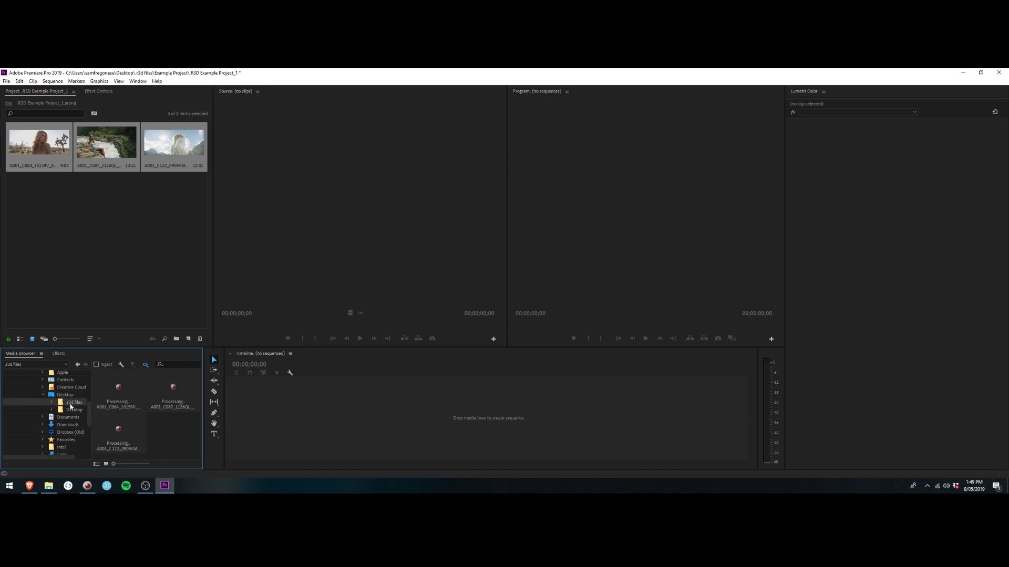
left_click(73, 410)
left_click(72, 402)
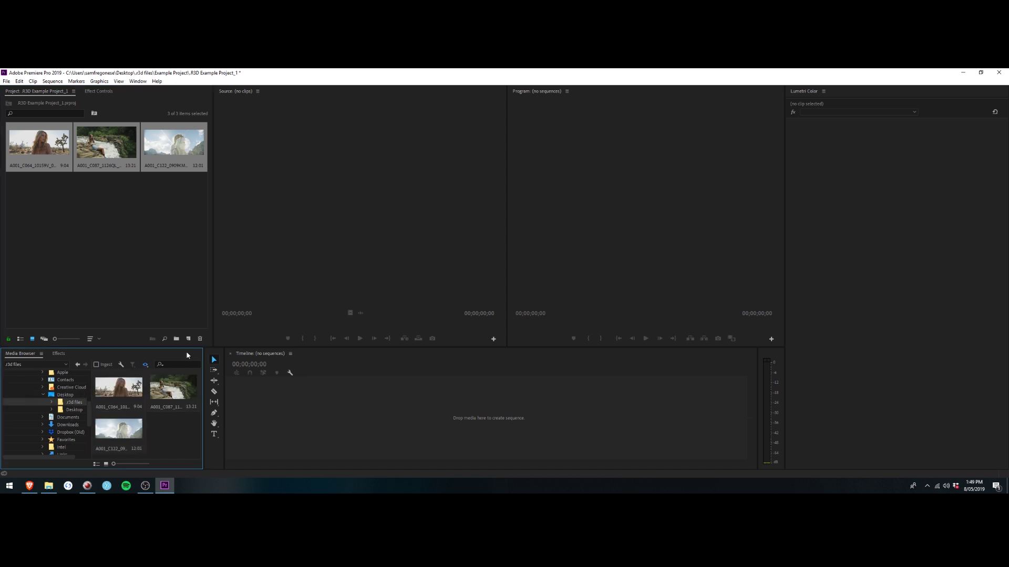
- Create a sequence from the three project clips and set the second clip's Scale to 75
left_click_drag(186, 206, 45, 141)
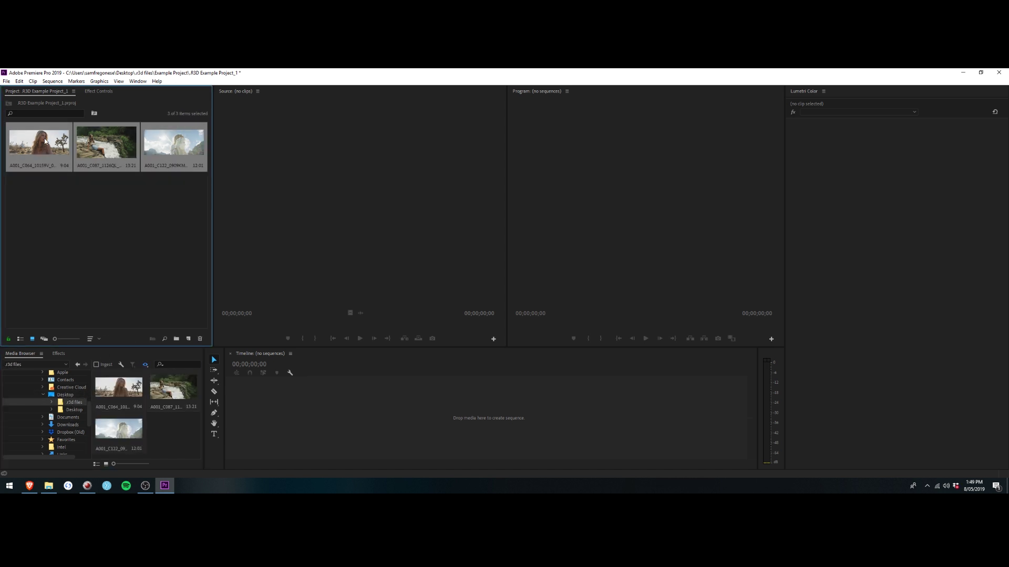
left_click_drag(189, 339, 189, 339)
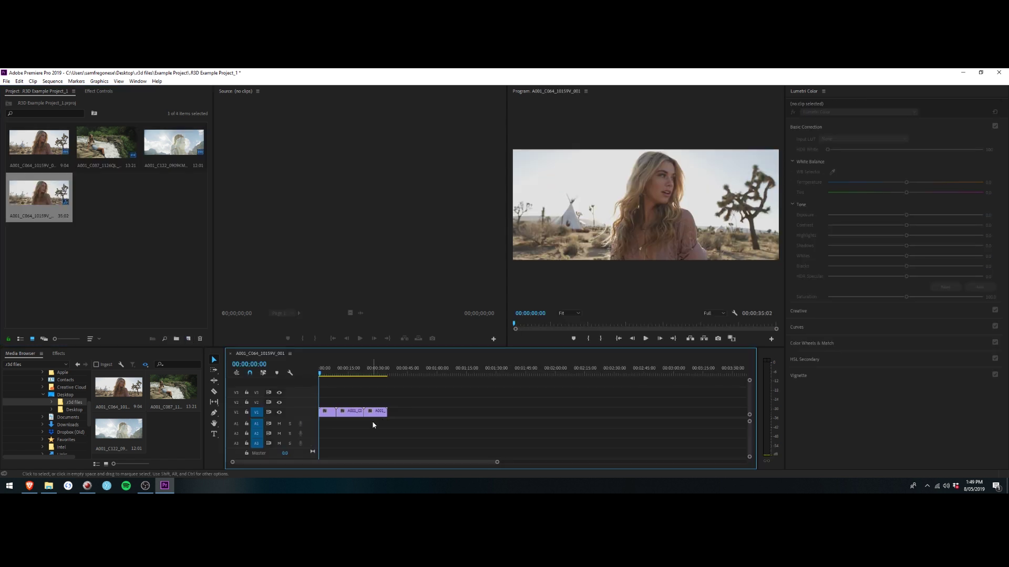
left_click(349, 370)
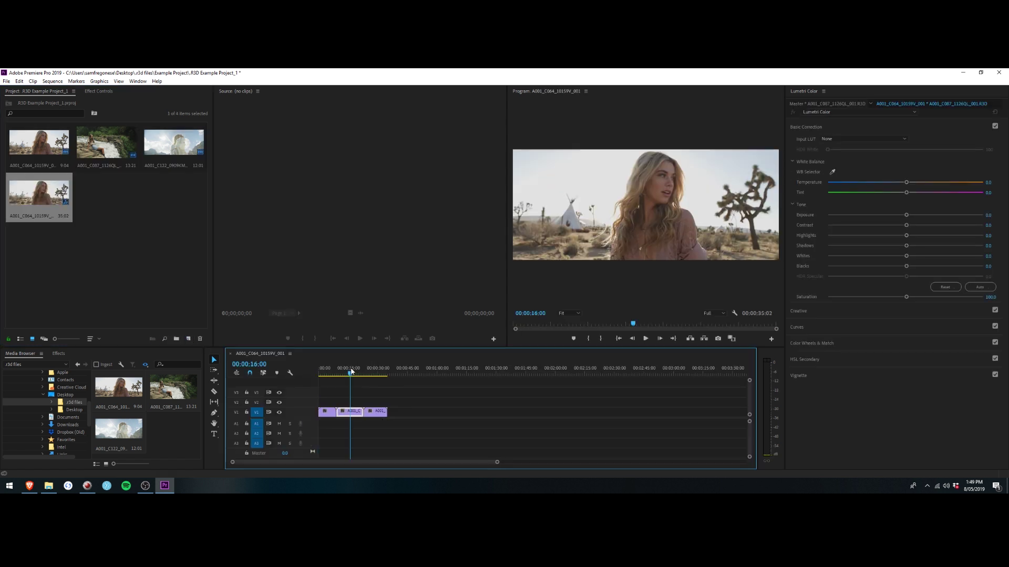
left_click(98, 90)
left_click(100, 139)
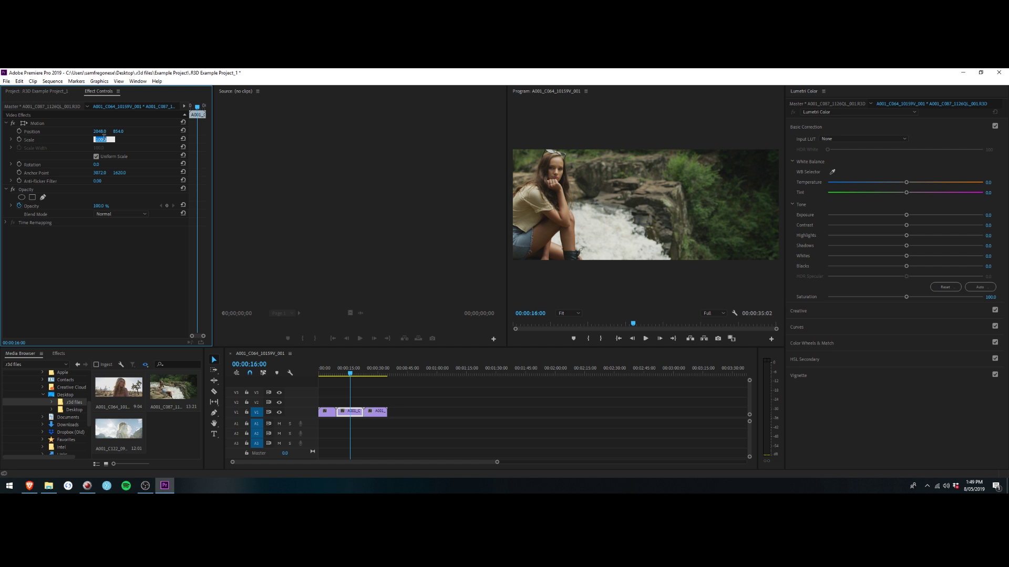
- Scale the third clip, A001_C122, to 50 and park the playhead at 00:00:21:00
left_click(379, 374)
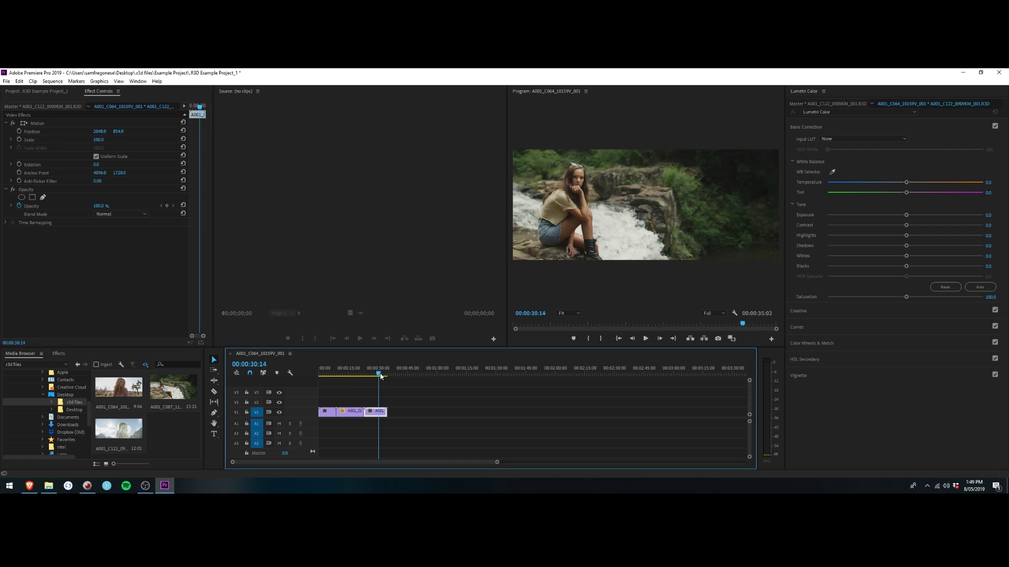
left_click(382, 410)
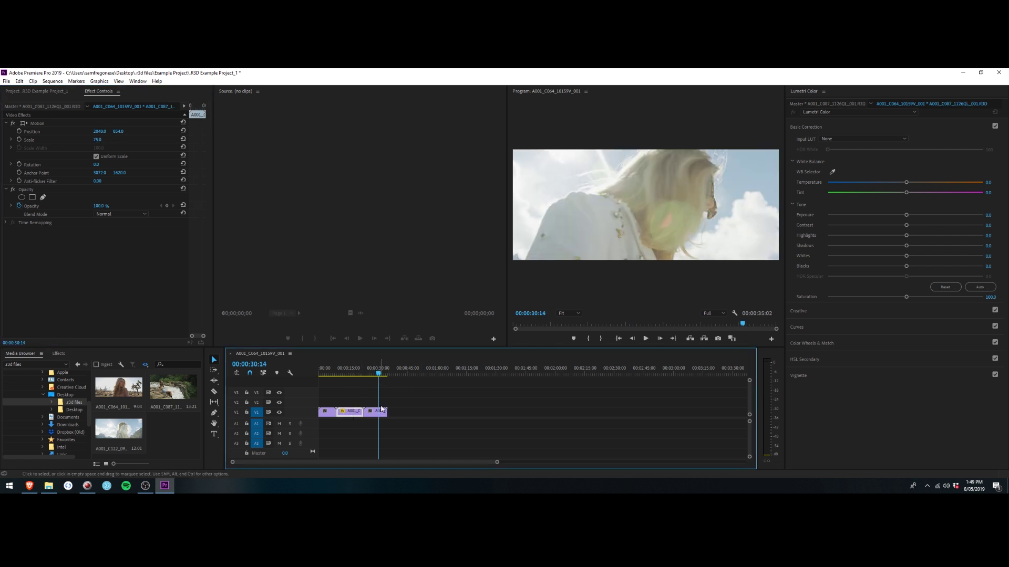
left_click(382, 411)
left_click(101, 140)
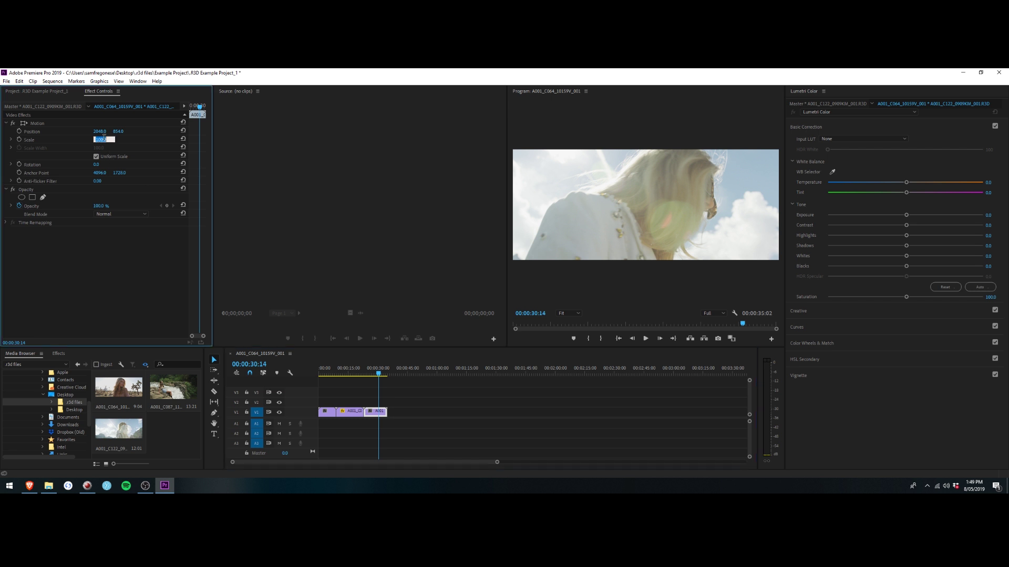
type("50")
key("Return")
left_click(425, 425)
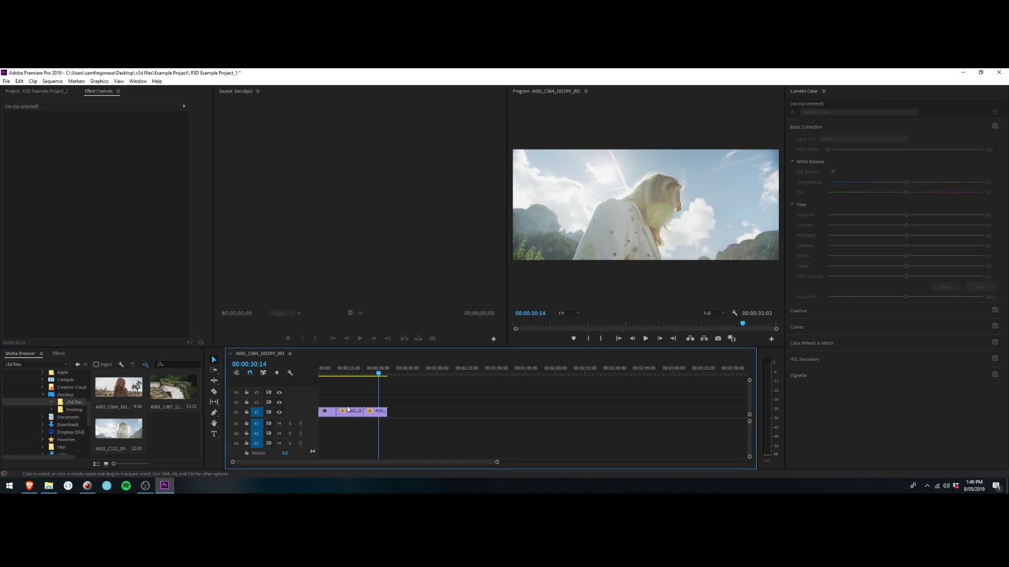
left_click(348, 409)
mouse_move(376, 374)
left_mouse_down()
mouse_move(356, 375)
mouse_move(373, 375)
left_mouse_up()
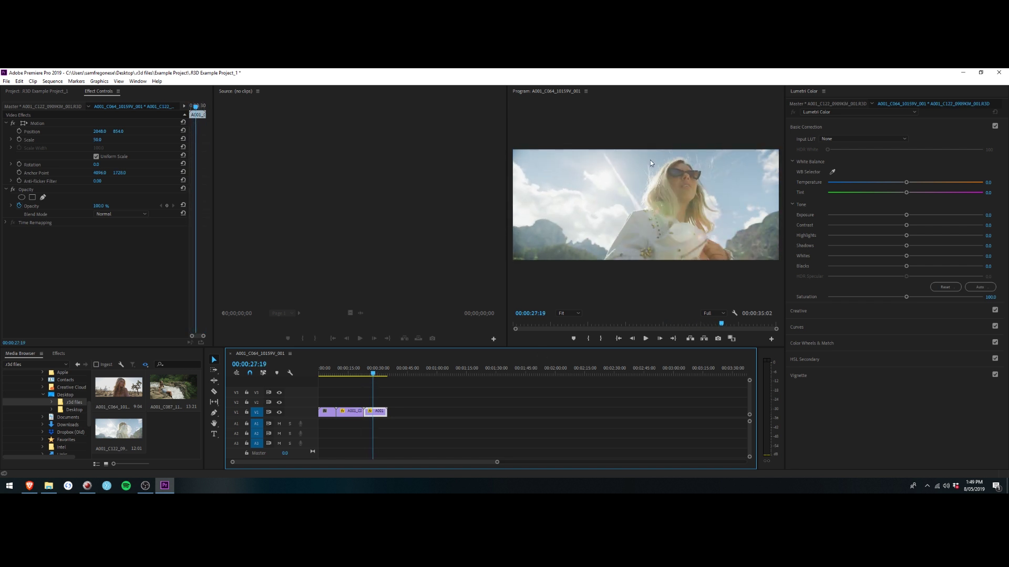
- Show the project's clips in List View with frame rate and media start/end
left_click(357, 374)
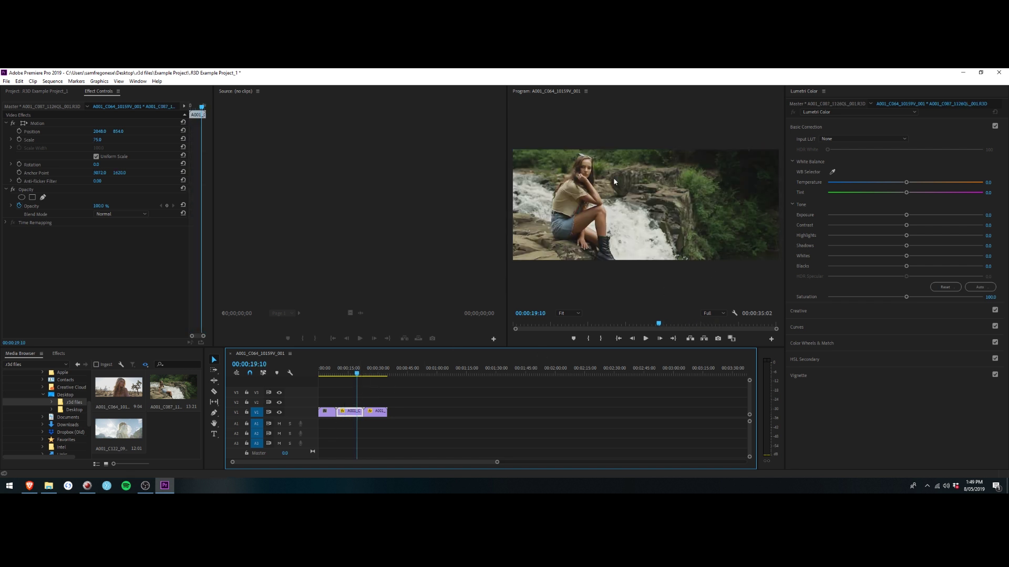
left_click(323, 373)
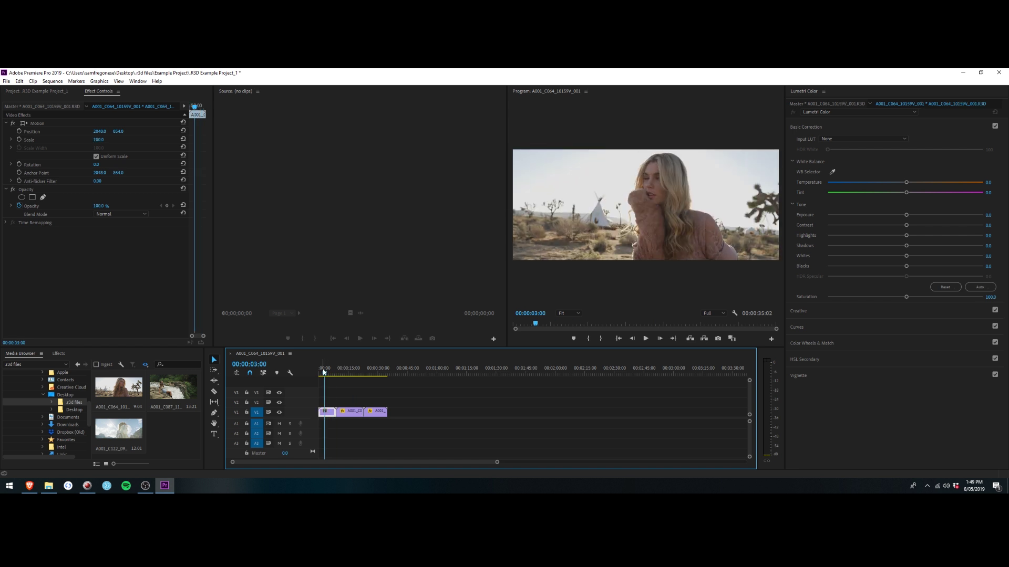
left_click(55, 91)
left_click(20, 338)
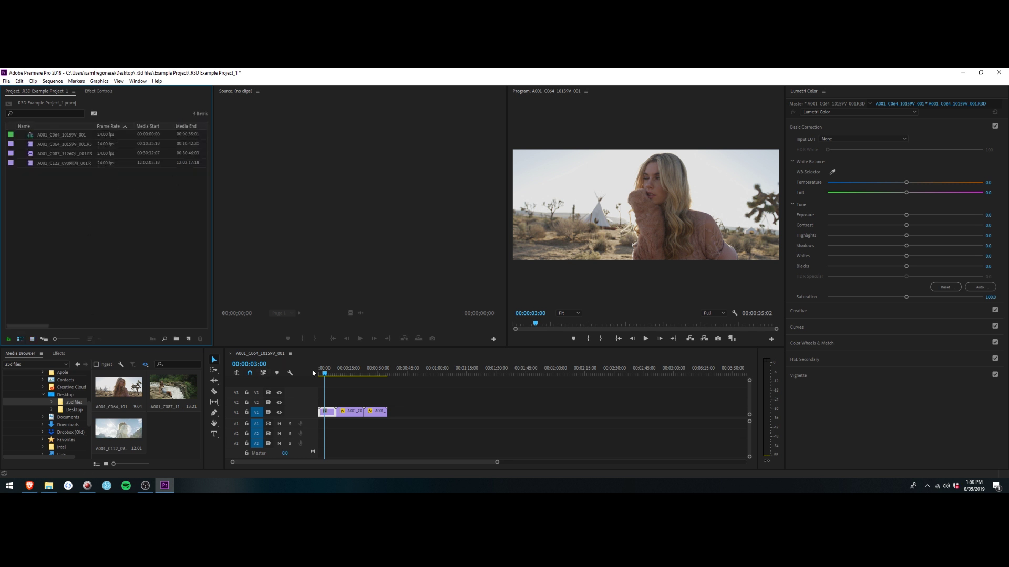
- Play the sequence from the start, then step through the waterfall, third and first clips
left_click(433, 385)
key("Home")
key("space")
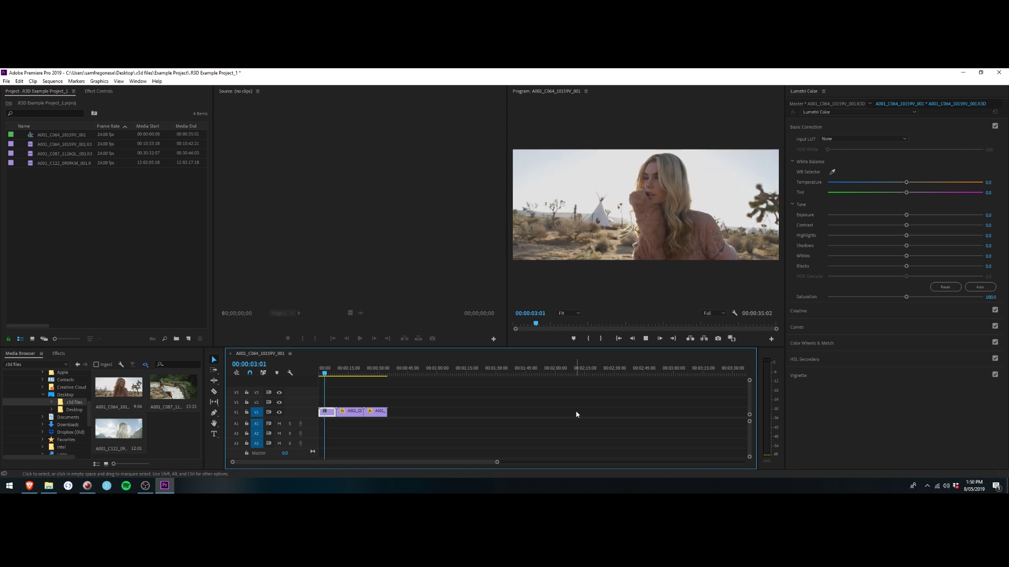
key("space")
key("Home")
key("space")
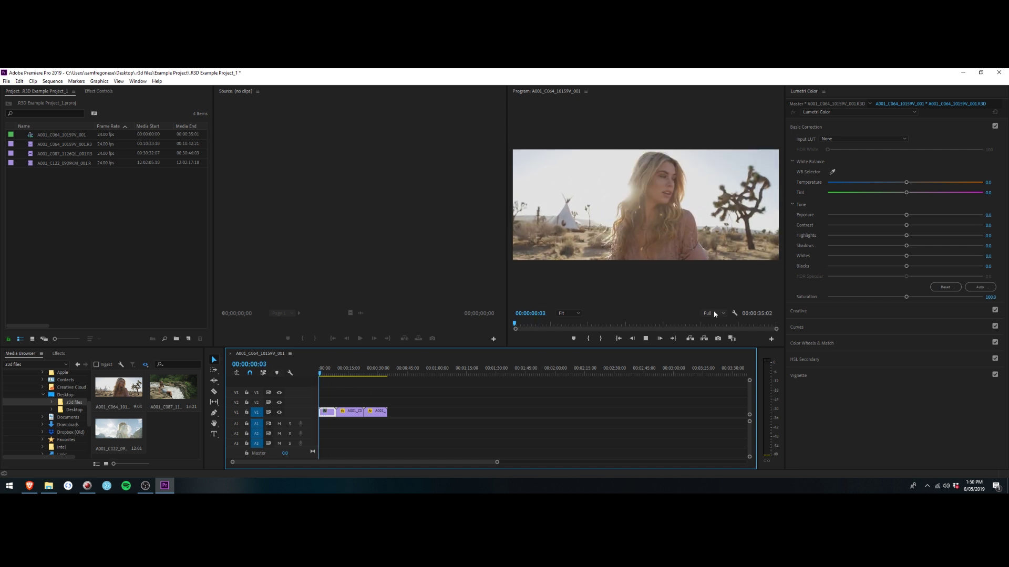
left_click(339, 372)
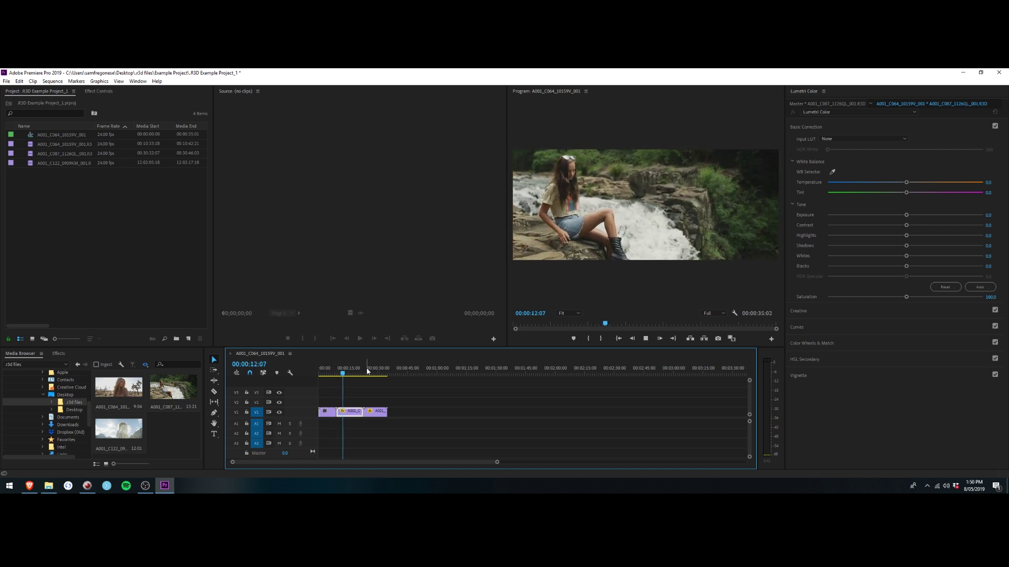
left_click(365, 371)
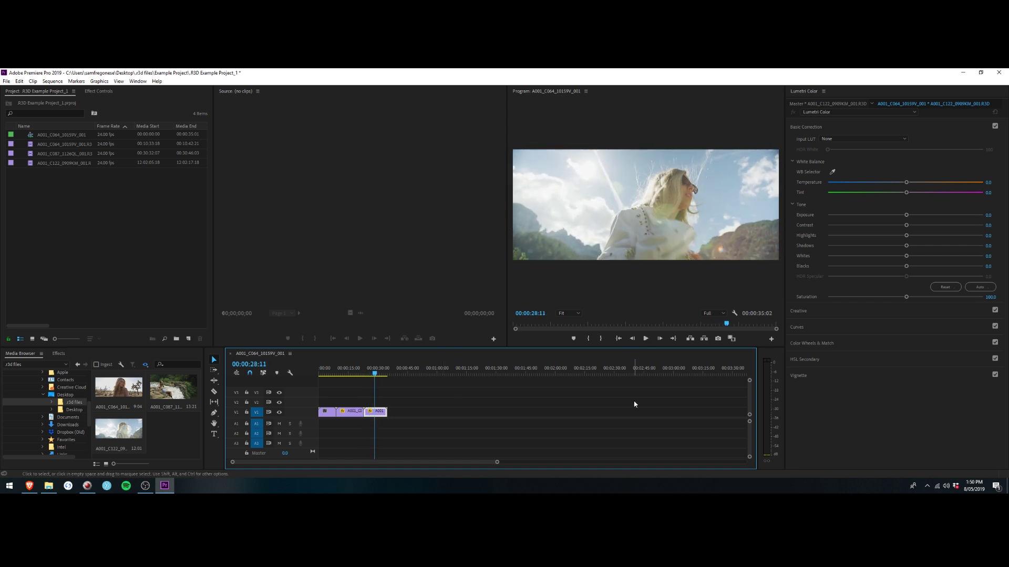
left_click(326, 371)
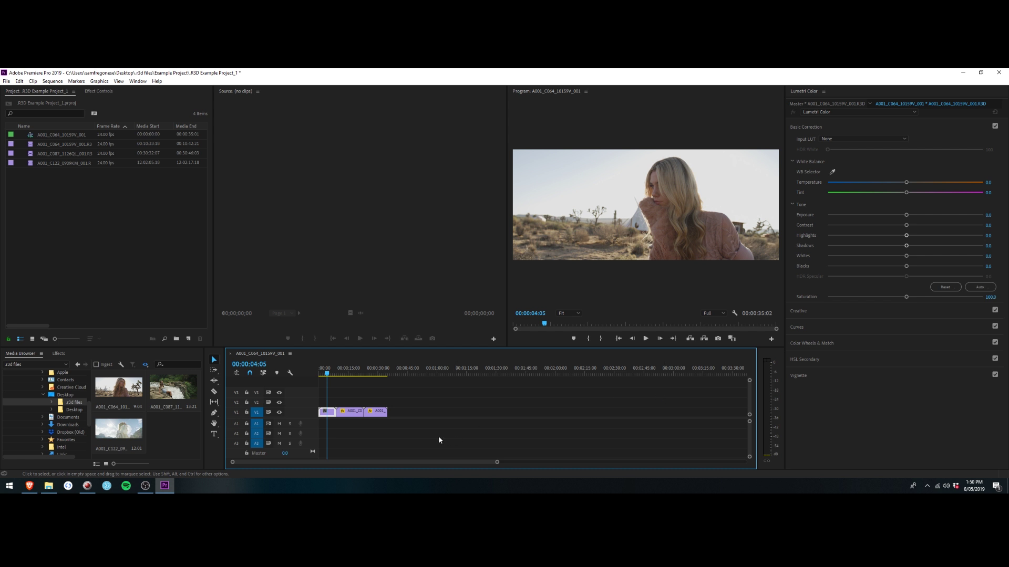
- Open the desert clip's master RED source settings and try ISO 250, then ISO 400
left_click(102, 91)
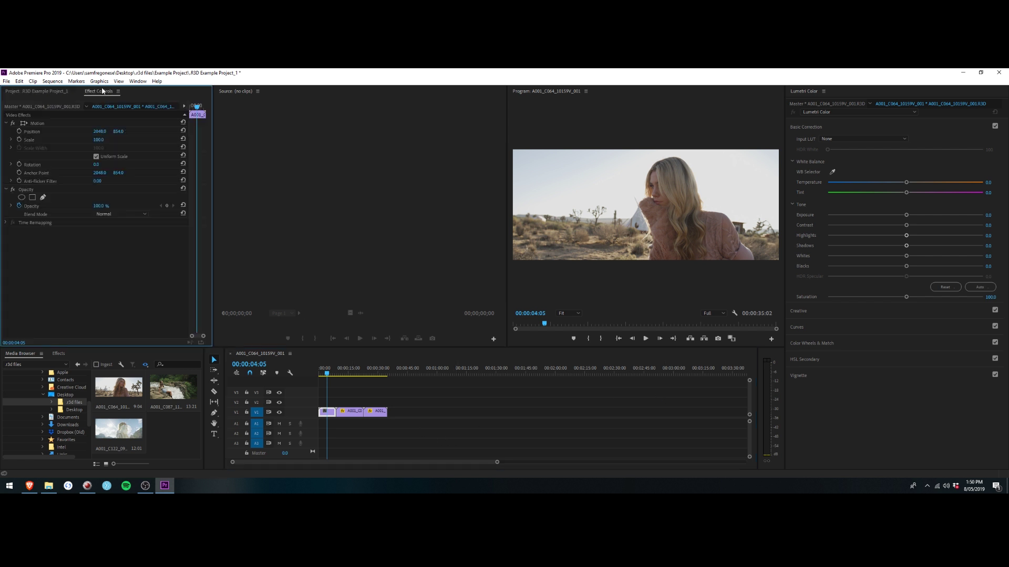
left_click(24, 110)
scroll(2, 256, "down", 2)
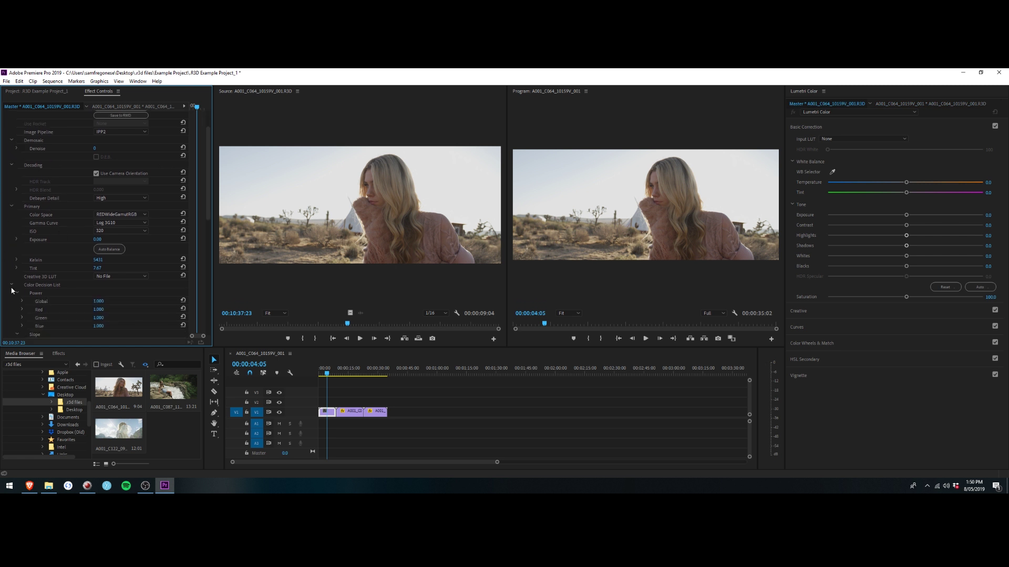
scroll(40, 257, "up", 2)
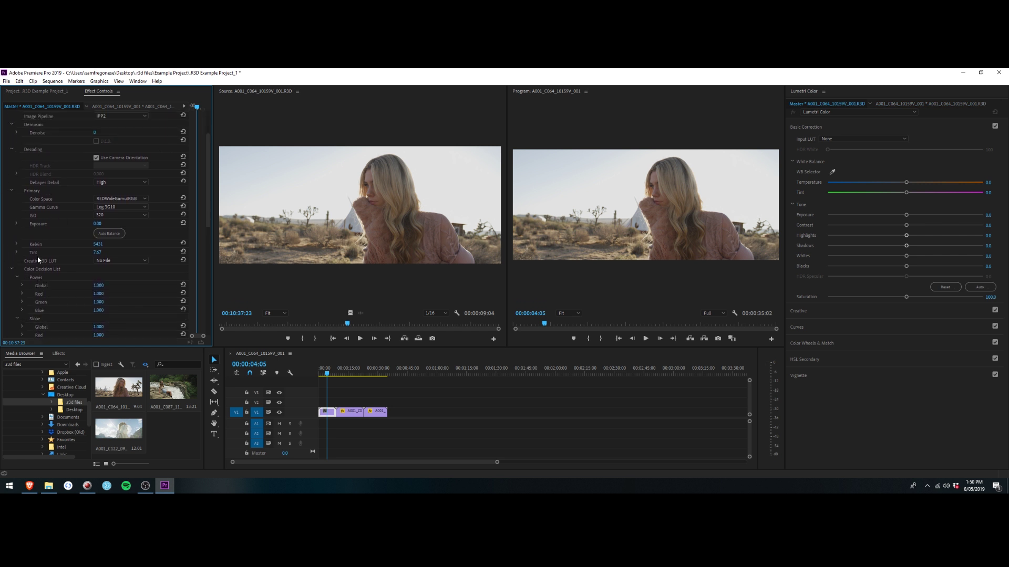
left_click(121, 238)
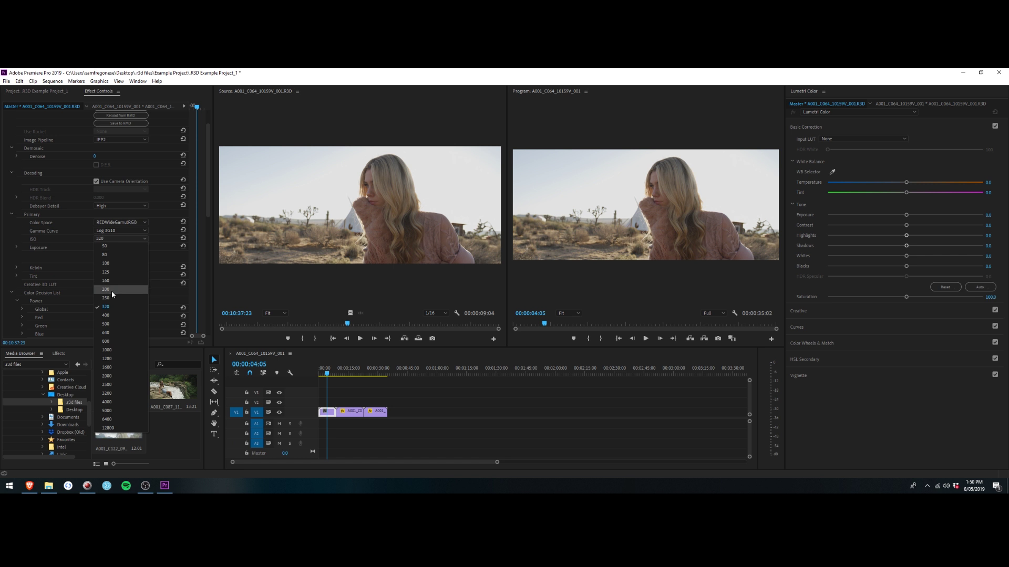
left_click(111, 291)
left_click(129, 238)
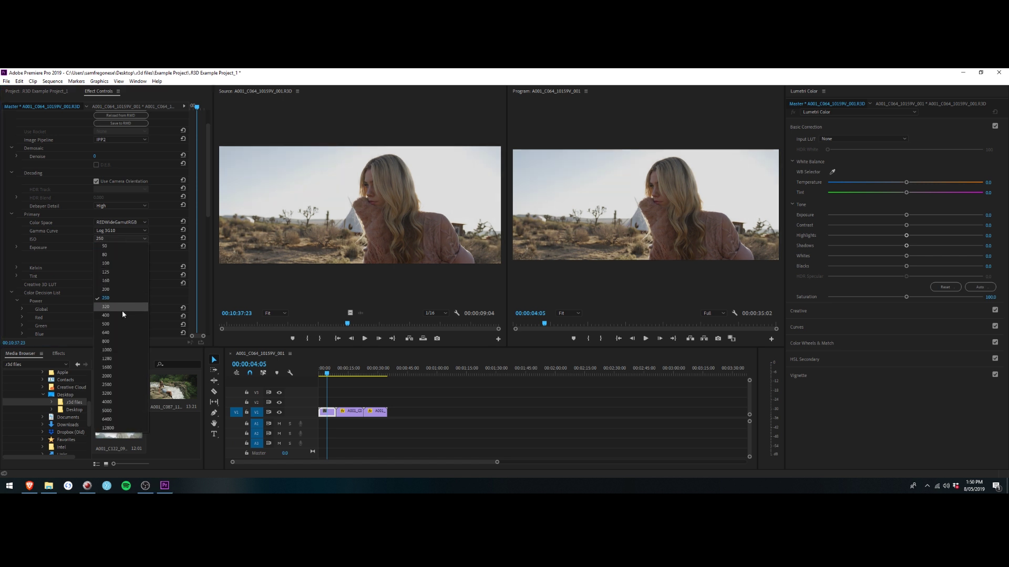
left_click(121, 313)
- Try Kelvin 8000 with a much higher Tint, then Kelvin 5600
scroll(51, 228, "down", 1)
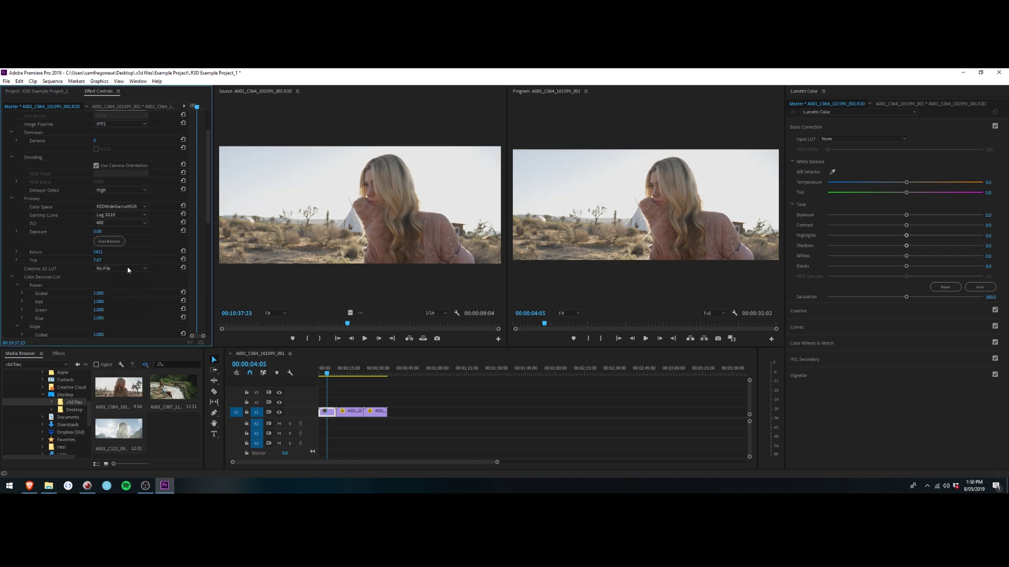
left_click(99, 252)
type("8000")
key("Return")
mouse_move(97, 260)
left_mouse_down()
mouse_move(115, 260)
mouse_move(87, 260)
left_mouse_up()
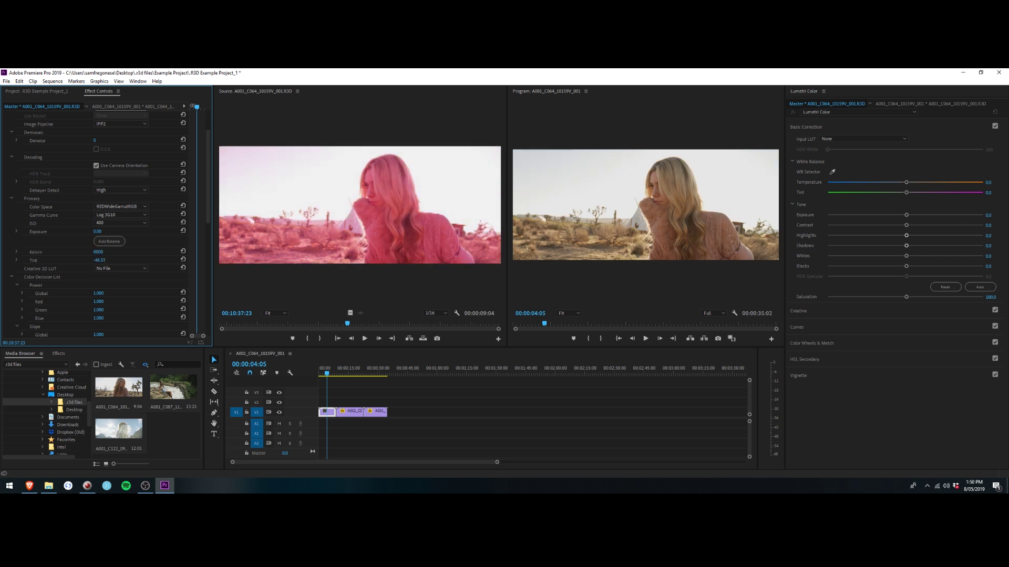
left_click(103, 251)
type("5600")
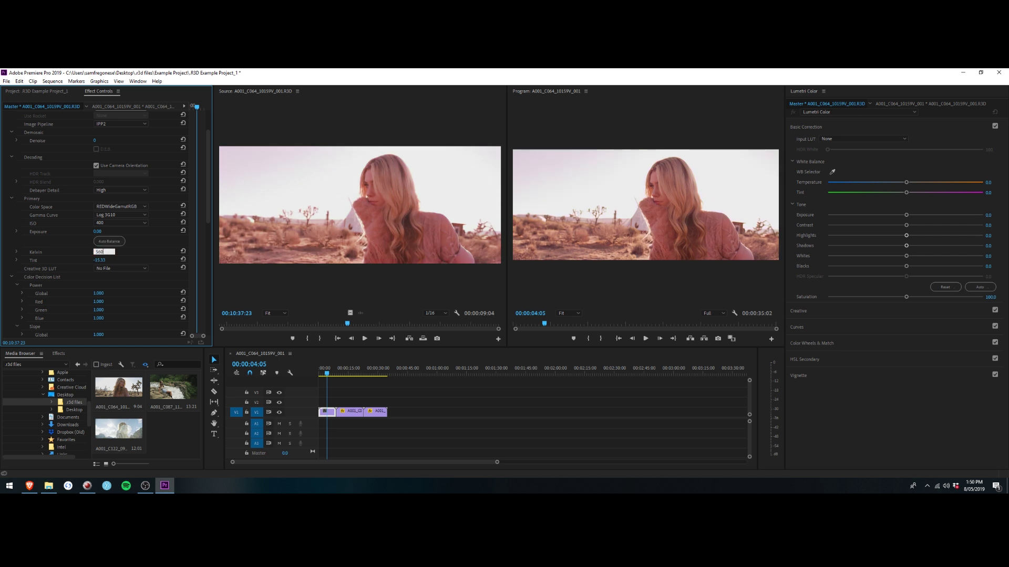
key("Return")
- Try Tint values of -5 and then 5
left_click(99, 260)
type("-5")
key("Return")
scroll(61, 243, "down", 1)
left_click(99, 236)
type("5")
key("Return")
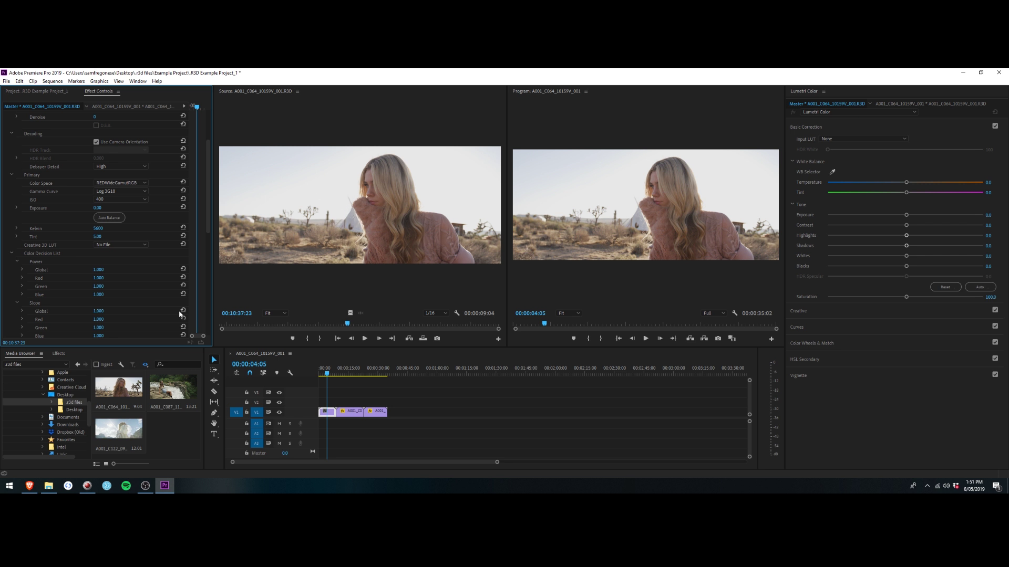
- Restore the as-shot values (Kelvin 5431, Tint 7.47, ISO 320) and switch the pipeline to Legacy
scroll(40, 260, "up", 3)
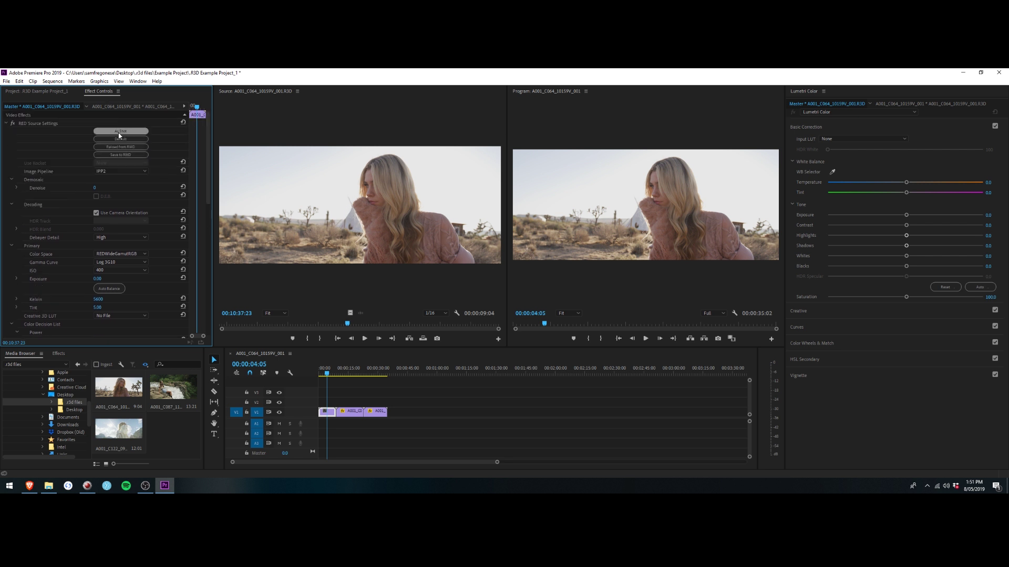
left_click(125, 134)
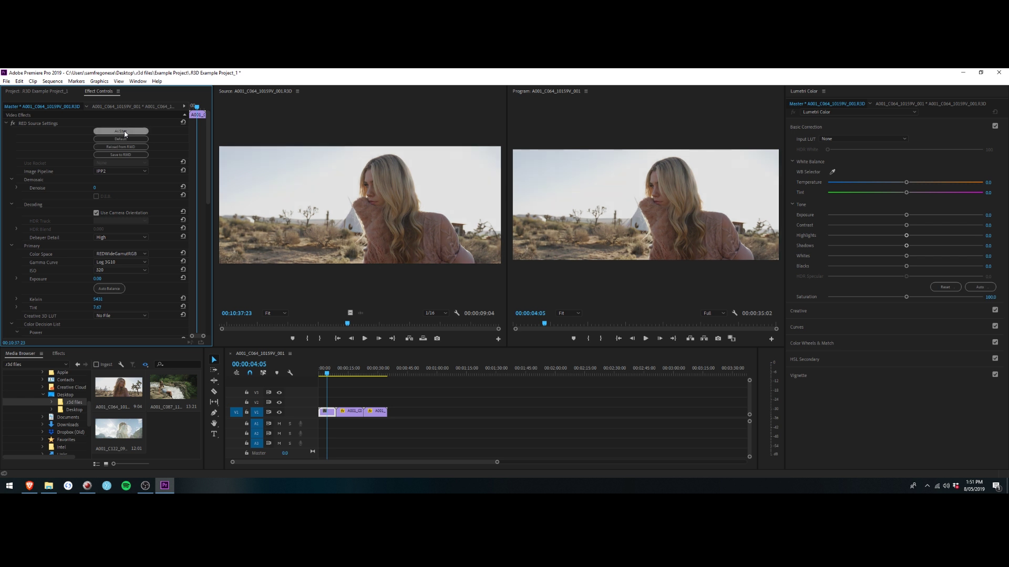
left_click(121, 172)
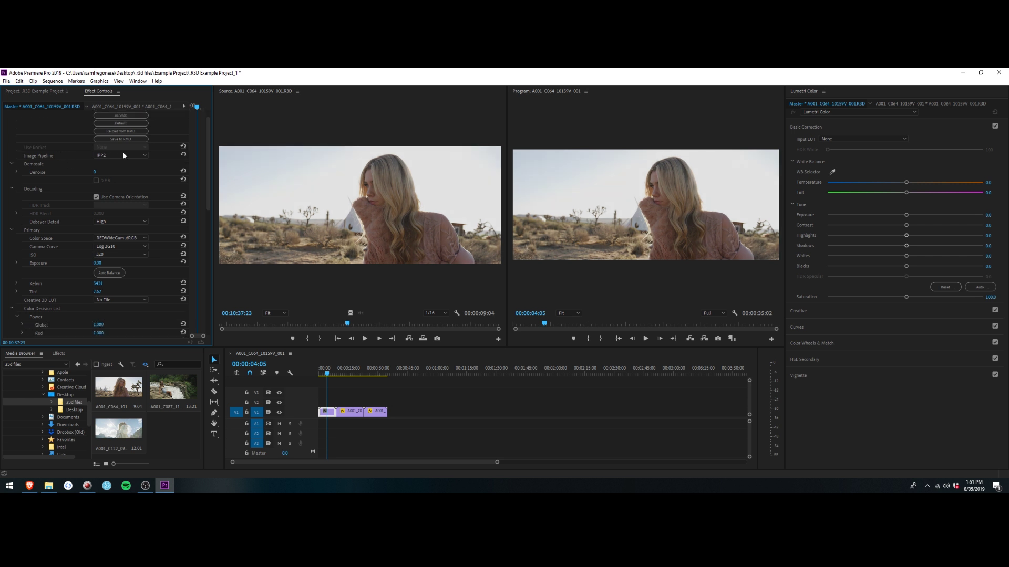
left_click(119, 163)
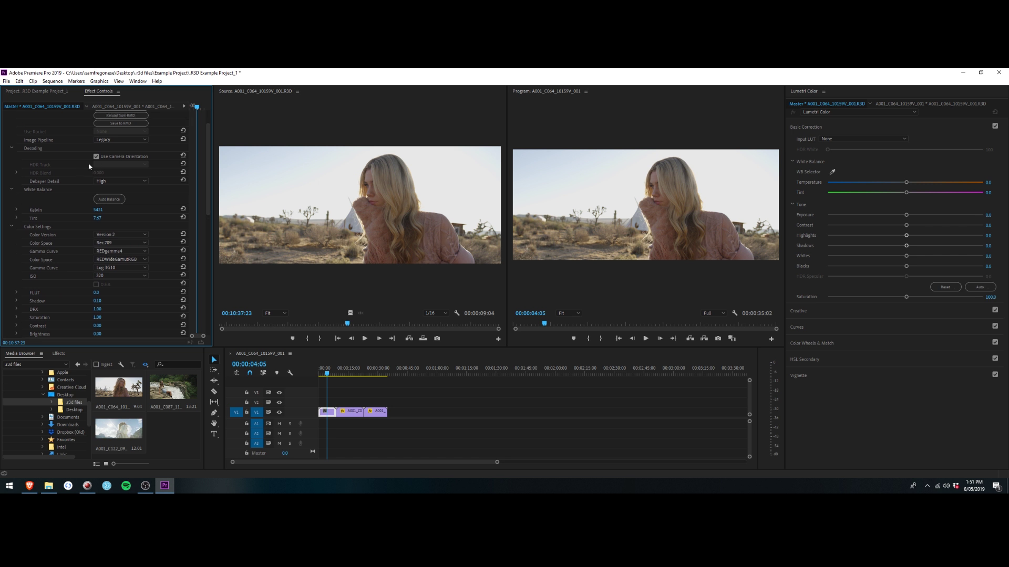
- Keep the Legacy pipeline, set colour space to DRAGONcolor2 and gamma curve to REDlogFilm
left_click(118, 157)
left_click(112, 164)
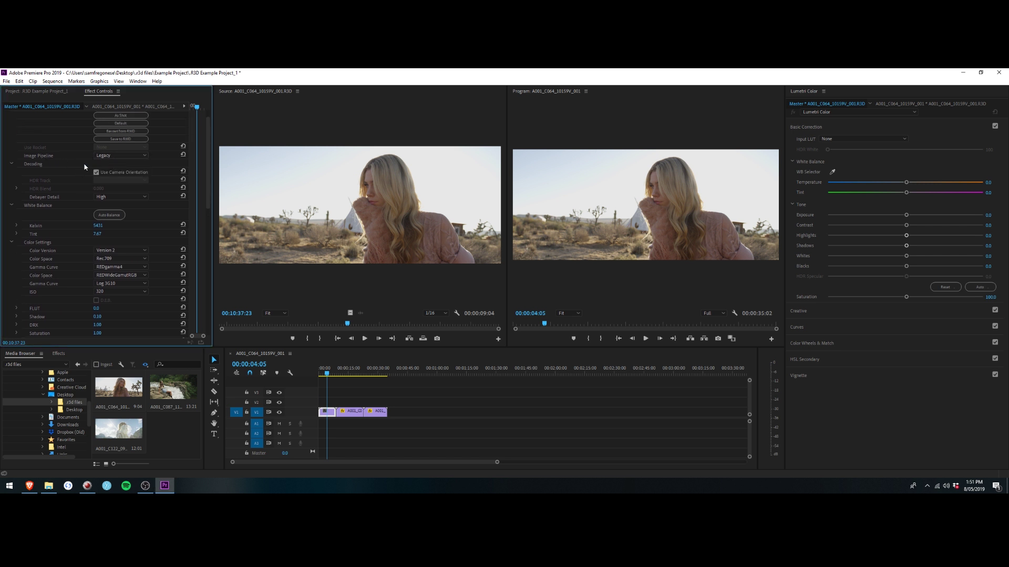
scroll(130, 151, "down", 1)
scroll(49, 185, "down", 2)
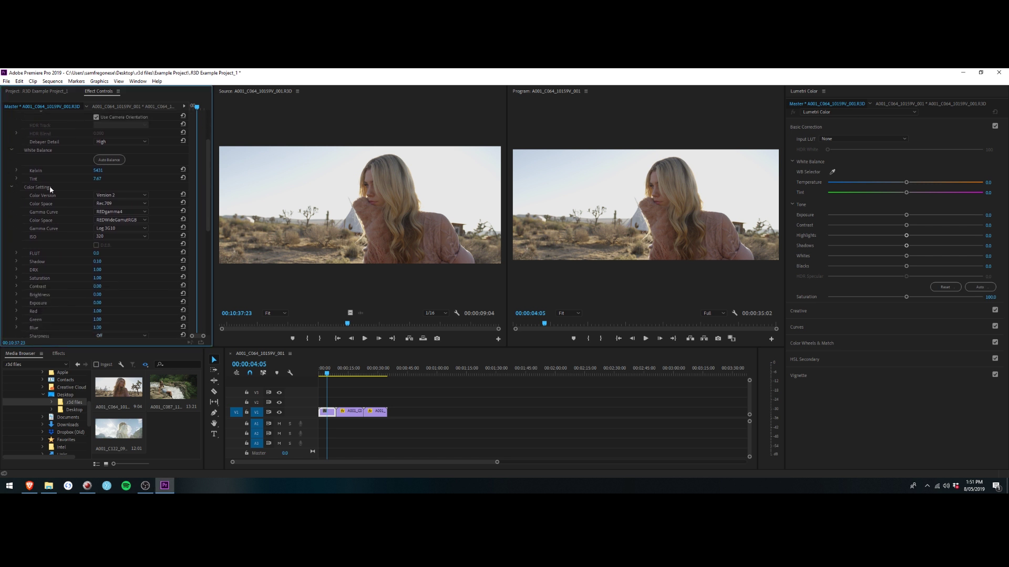
left_click(118, 203)
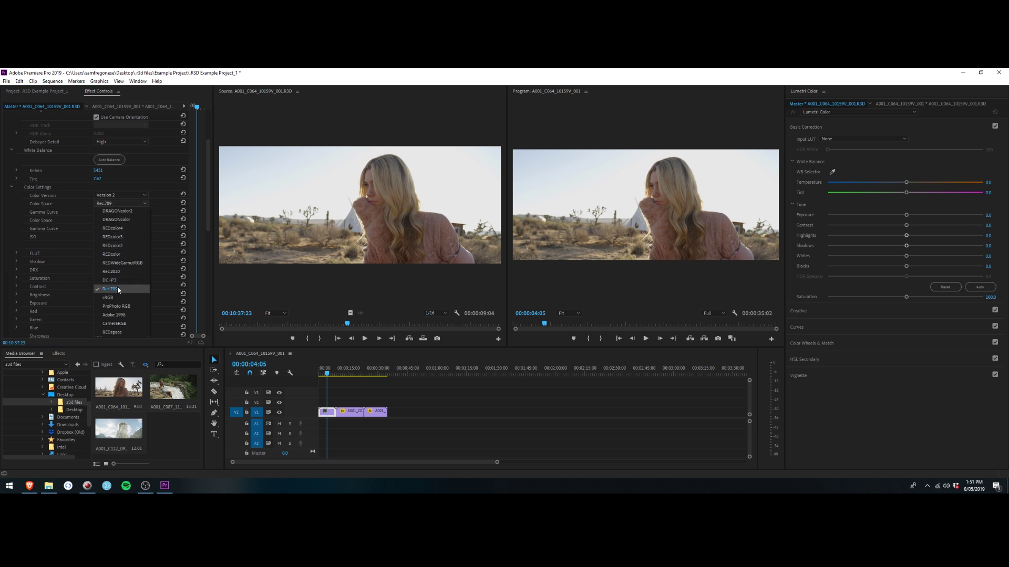
left_click(117, 210)
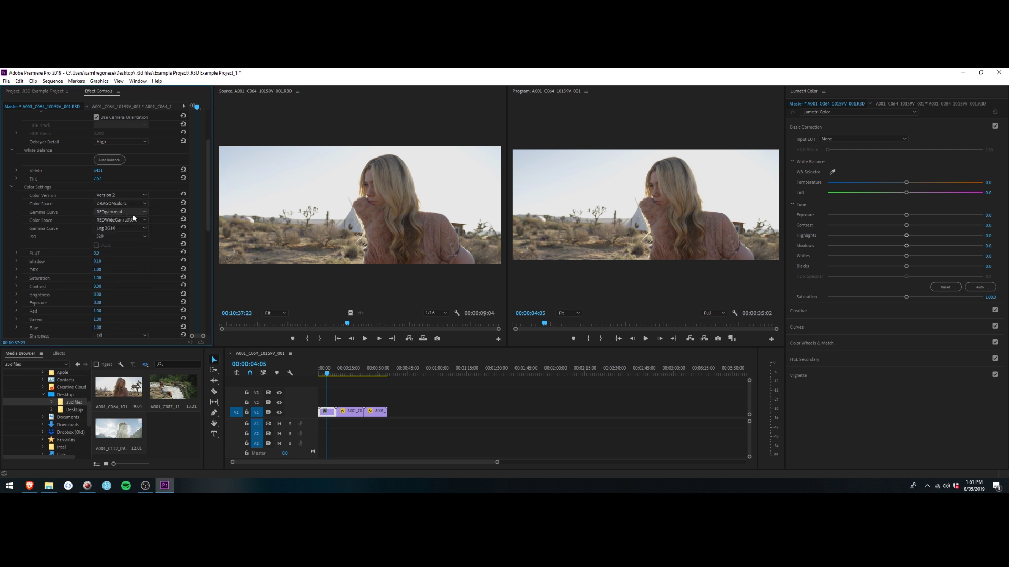
left_click(123, 212)
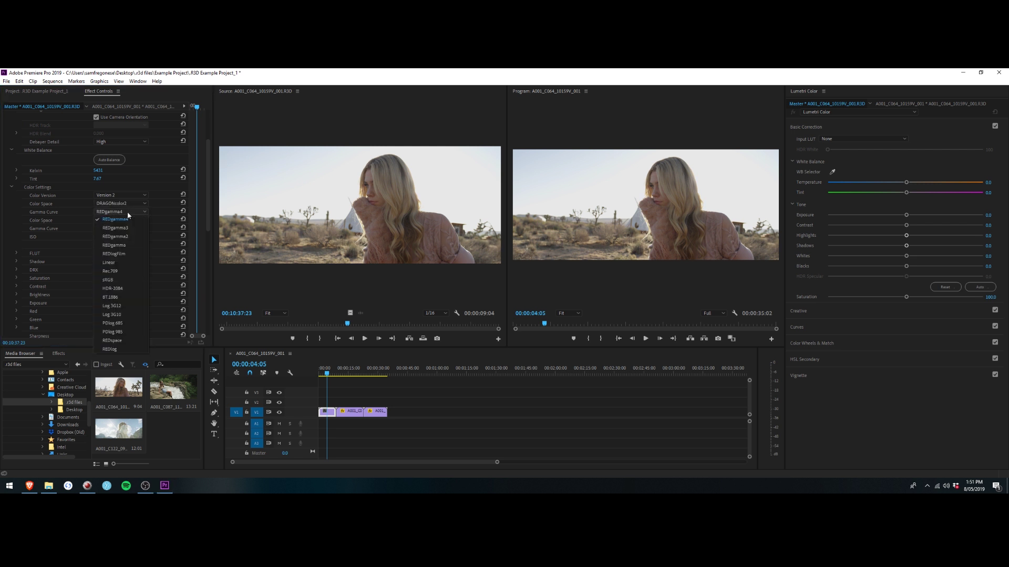
left_click(125, 253)
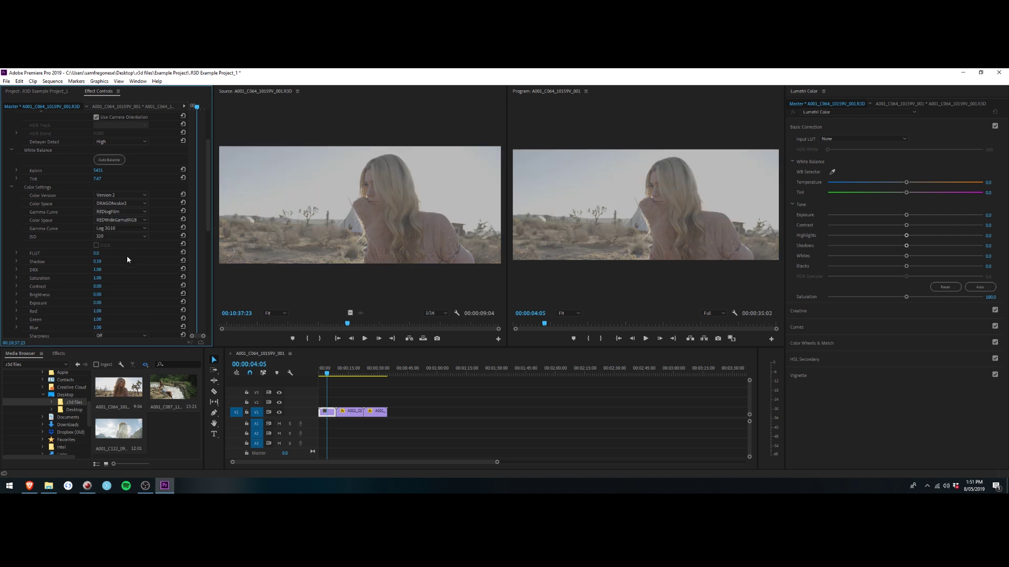
- Compare the REDgamma4 curve, return to REDlogFilm, and review the Lift/Gamma/Gain settings
left_click(121, 215)
left_click(123, 212)
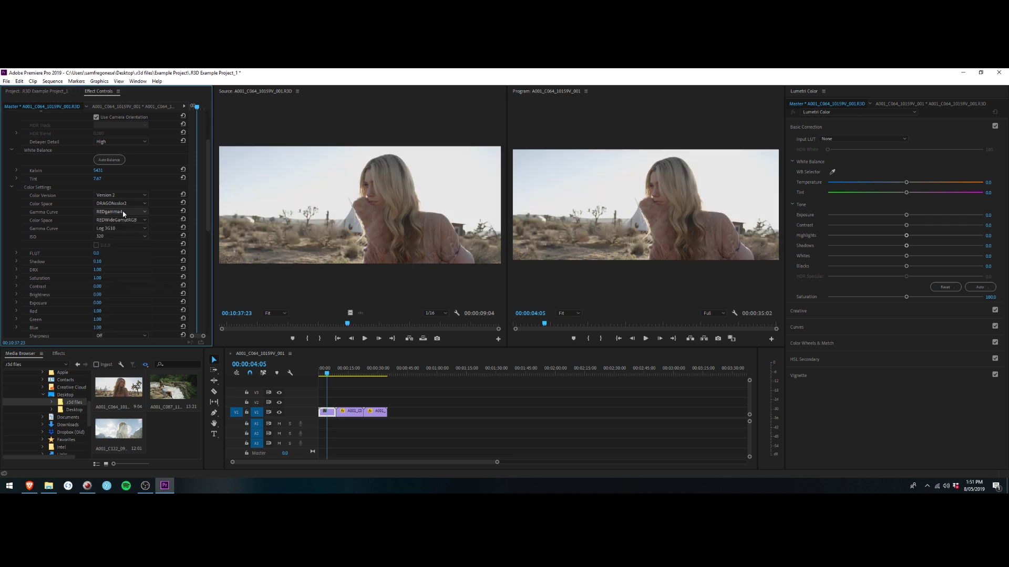
left_click(124, 212)
left_click(122, 249)
scroll(52, 216, "down", 3)
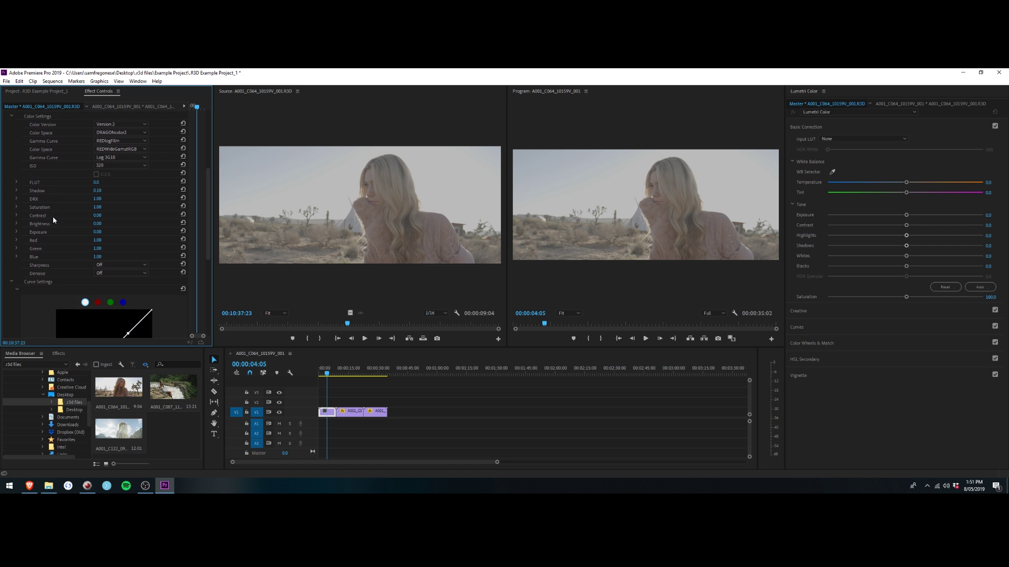
scroll(52, 216, "down", 8)
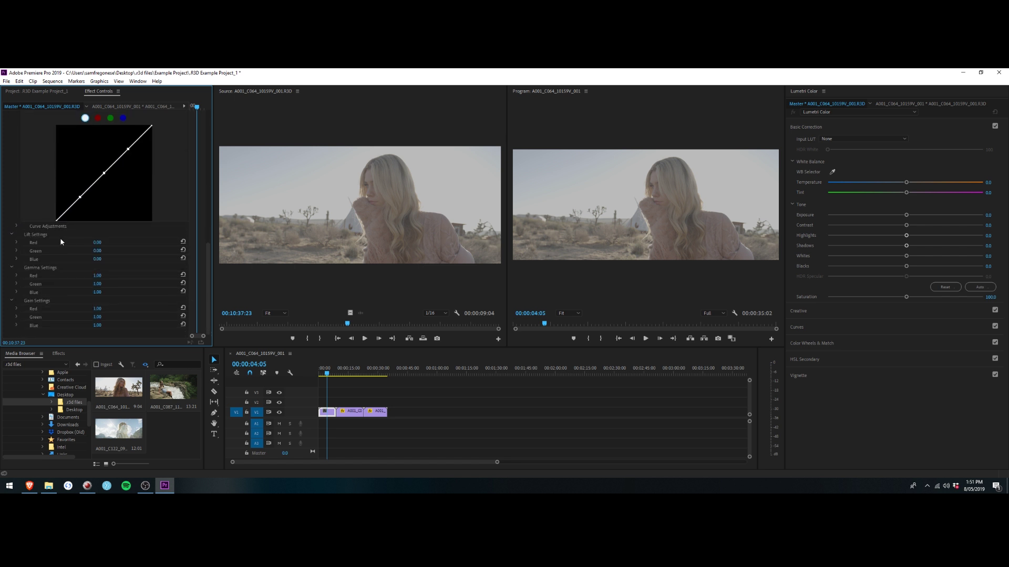
scroll(52, 247, "up", 10)
- Expand Lumetri Creative on the desert clip, cancel the Look browse, then play the third clip
left_click(359, 372)
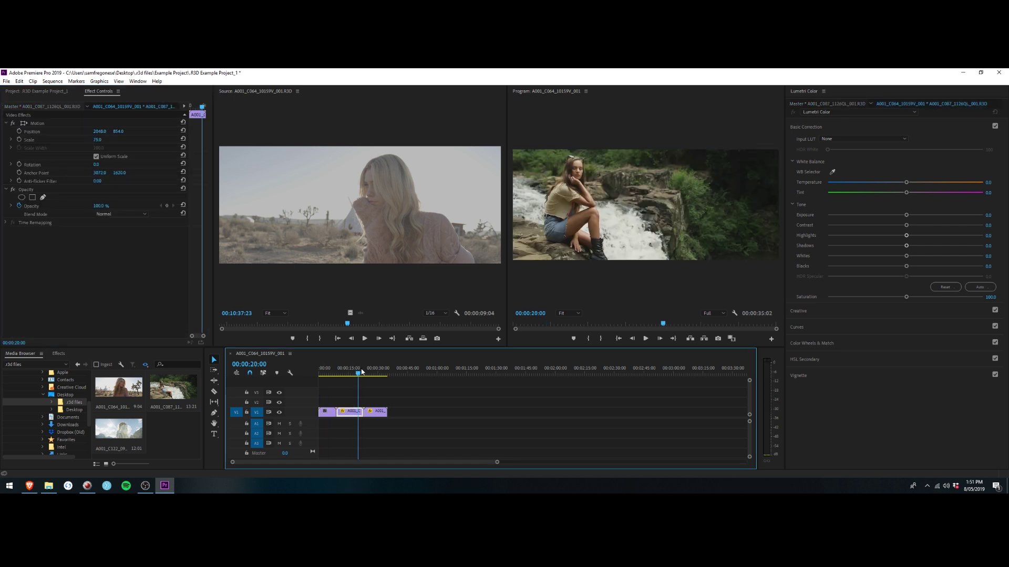
left_click_drag(362, 371, 328, 374)
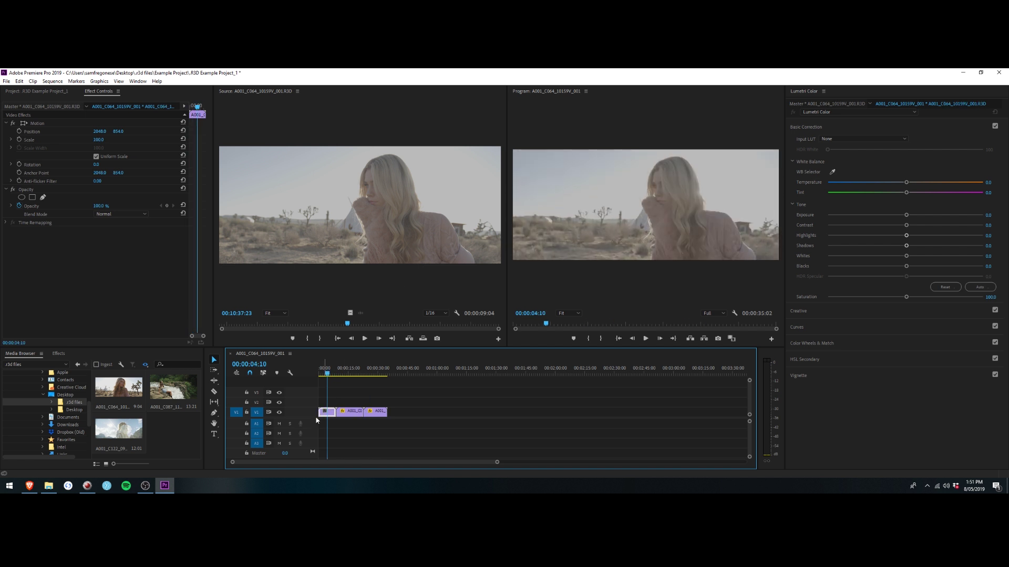
left_click(804, 312)
left_click(831, 156)
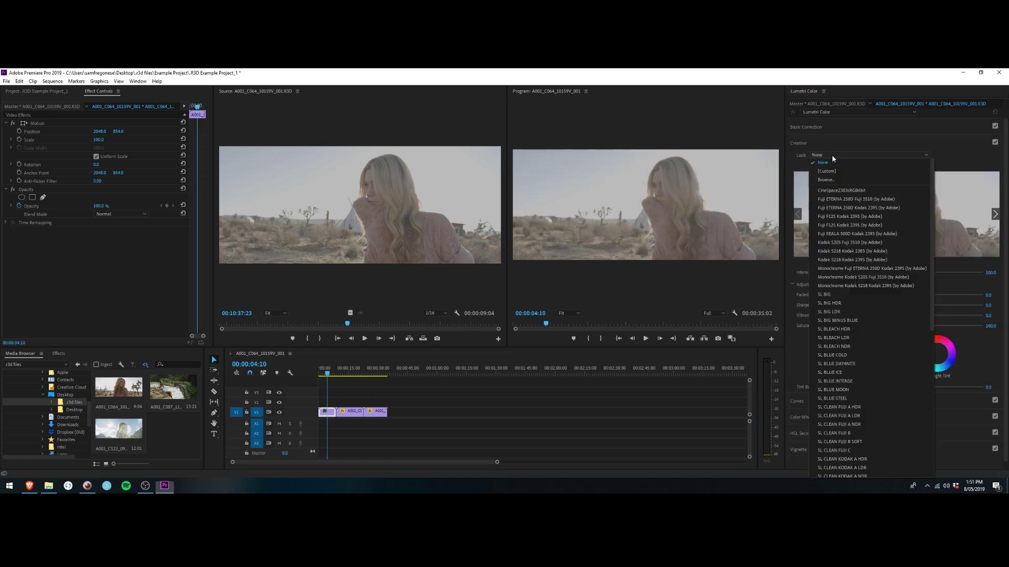
left_click(832, 180)
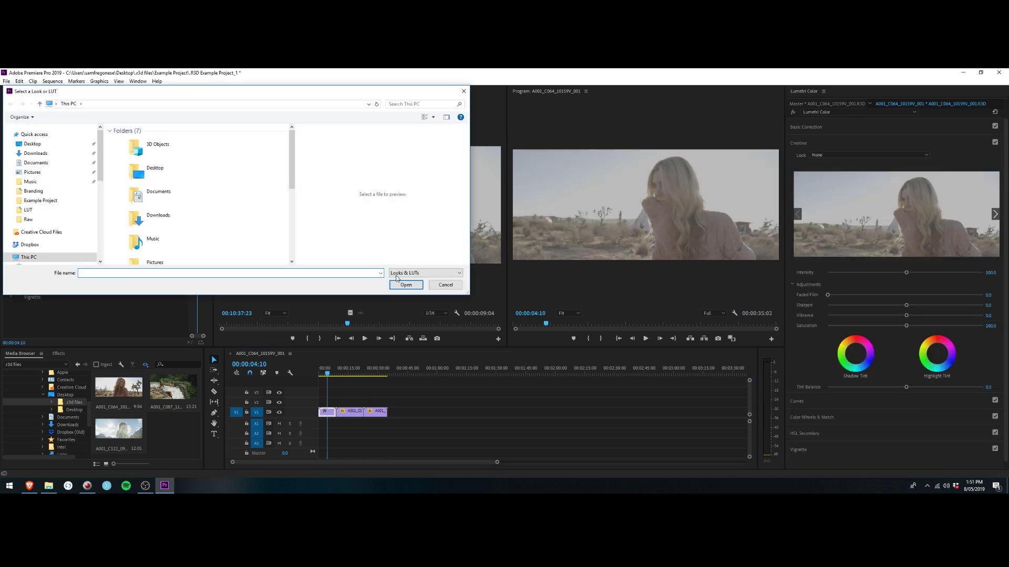
left_click(445, 284)
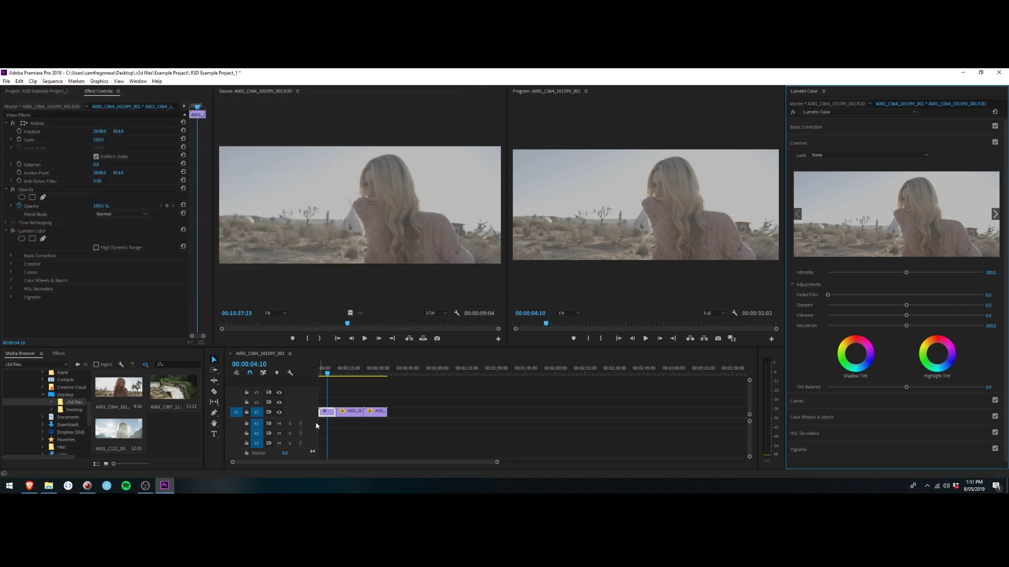
left_click(373, 371)
key("space")
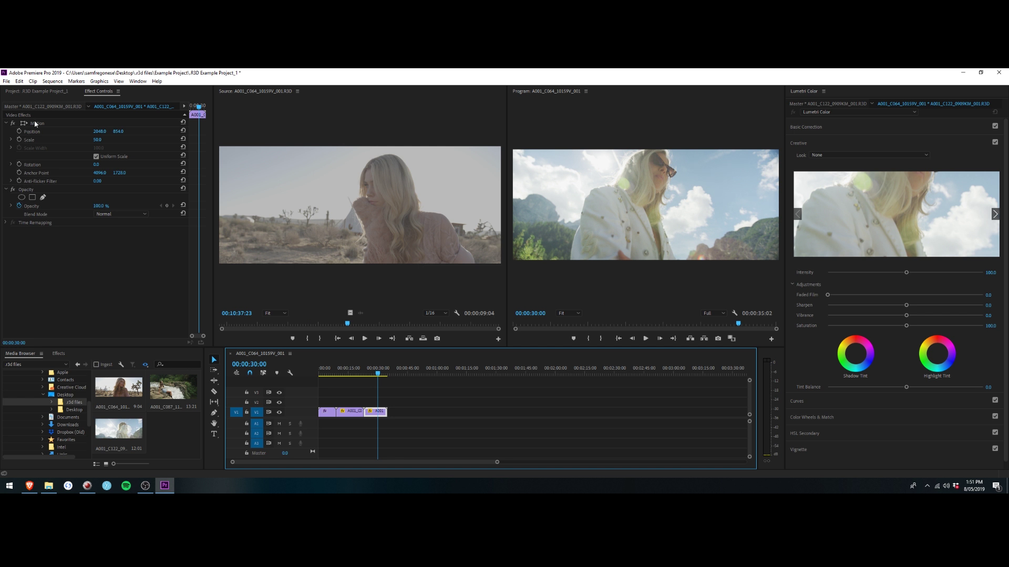
- Open the C122 clip's RED source settings, checking the IPP2 pipeline and REDWideGamutRGB colour space
left_click(45, 105)
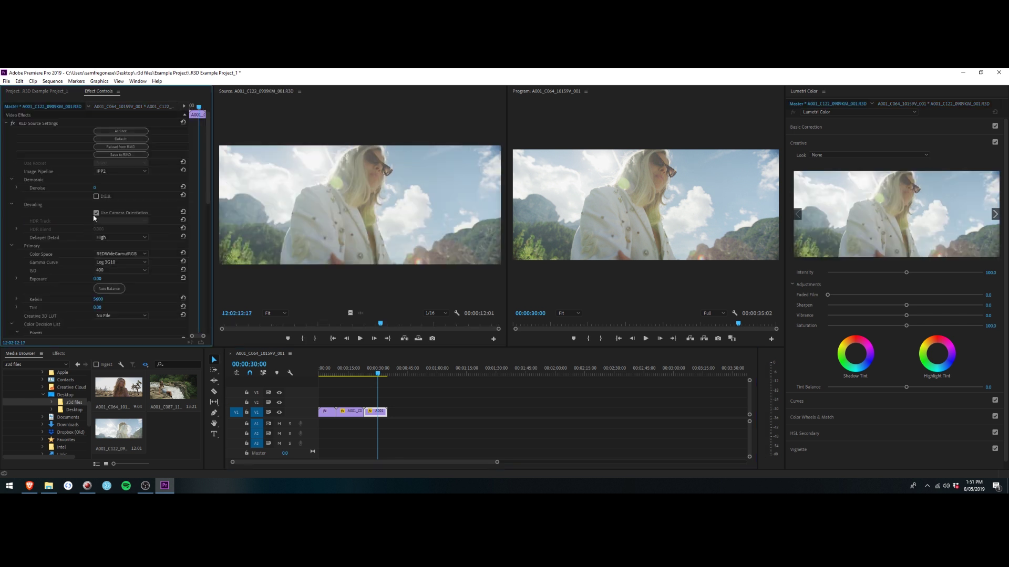
left_click(115, 171)
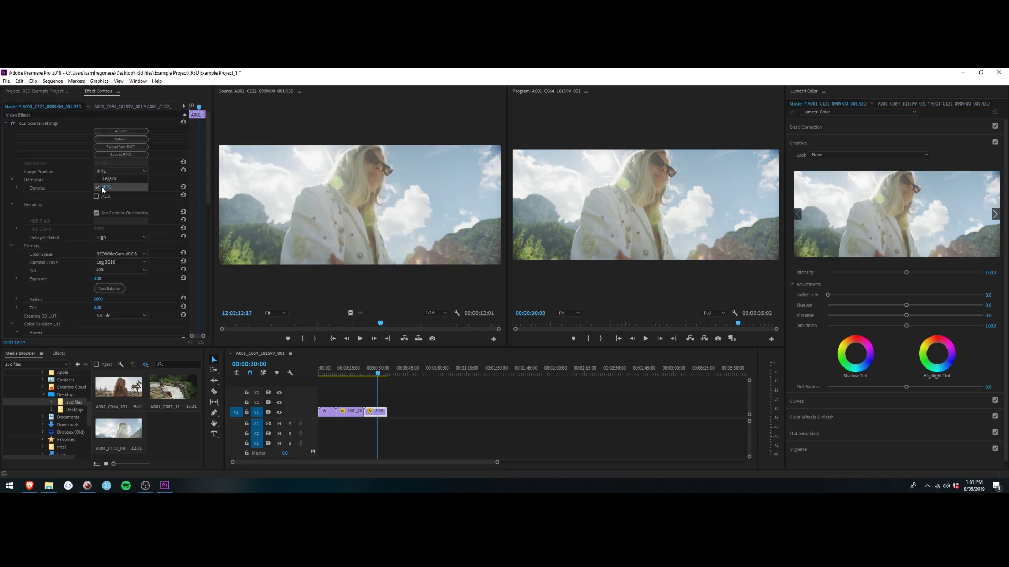
left_click(105, 188)
scroll(64, 219, "down", 1)
left_click(120, 239)
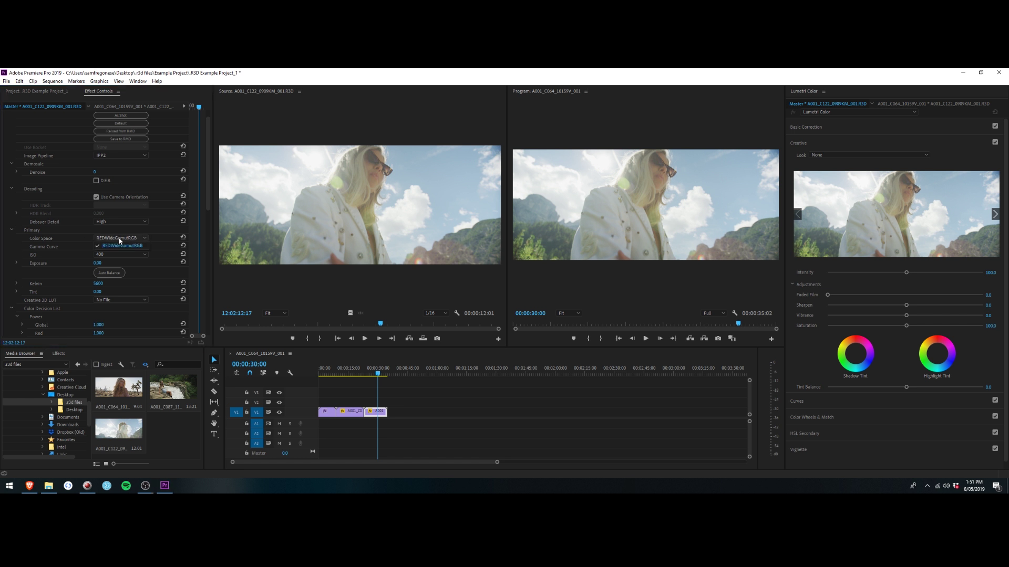
left_click(123, 245)
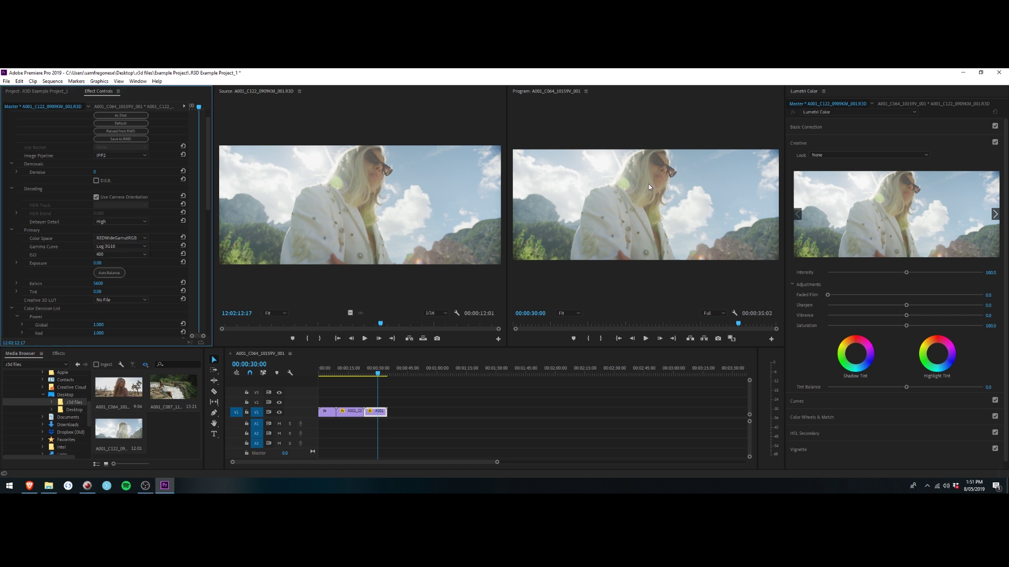
scroll(59, 240, "down", 2)
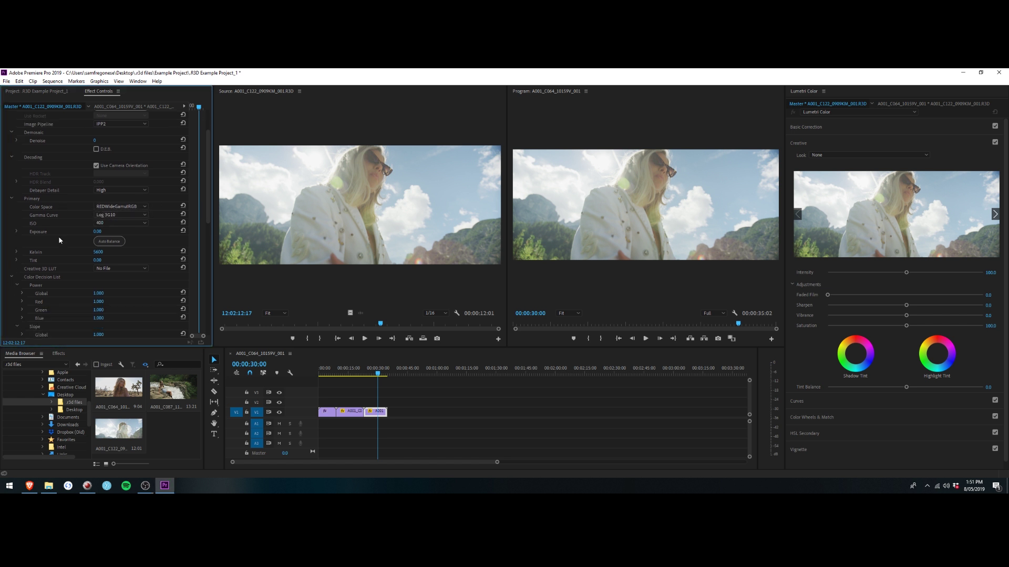
scroll(59, 235, "up", 3)
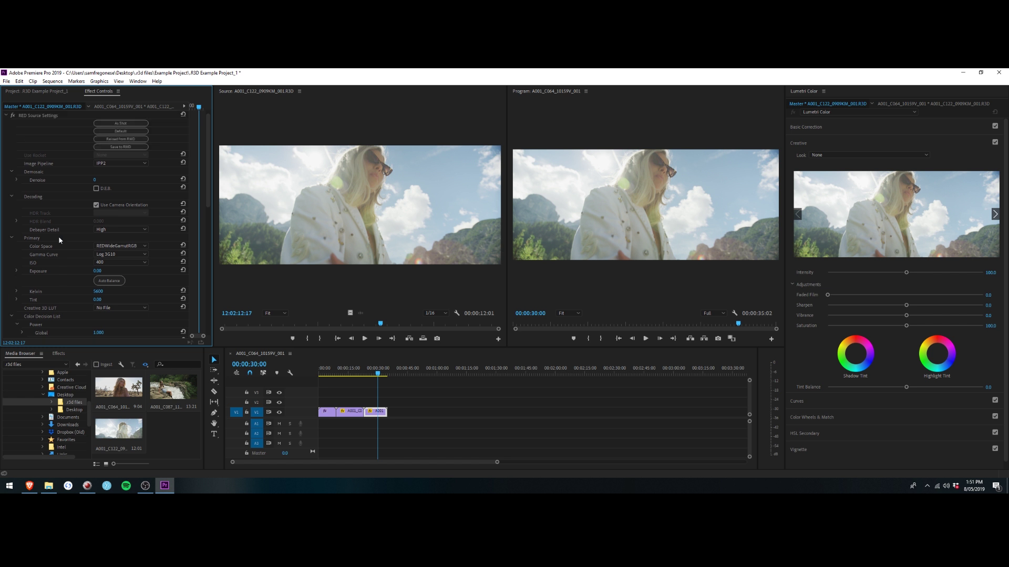
- Switch to Legacy pipeline, REDlogFilm gamma and ISO 200, then park the playhead near 00:00:25:01
left_click(124, 172)
left_click(119, 178)
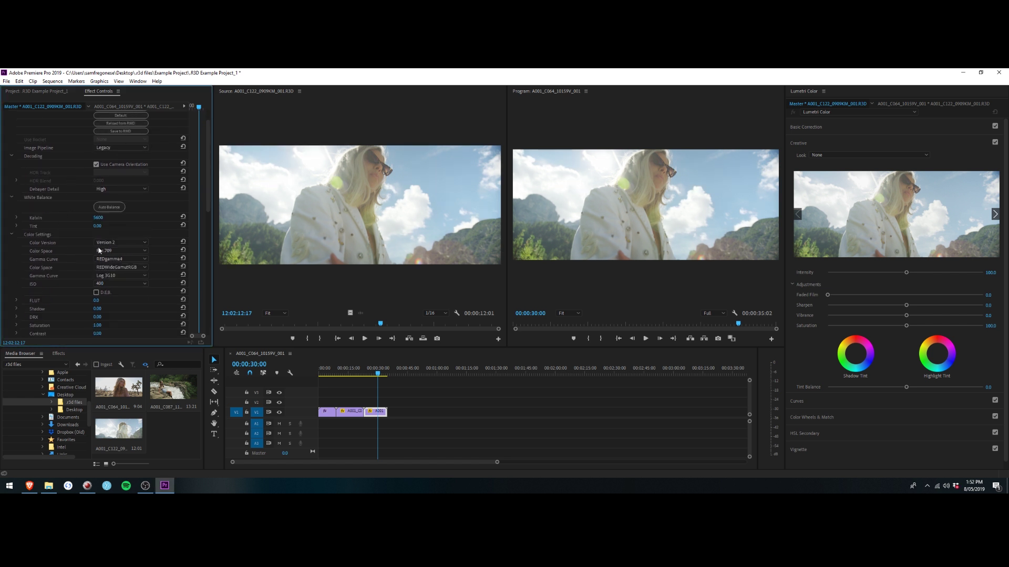
left_click(121, 259)
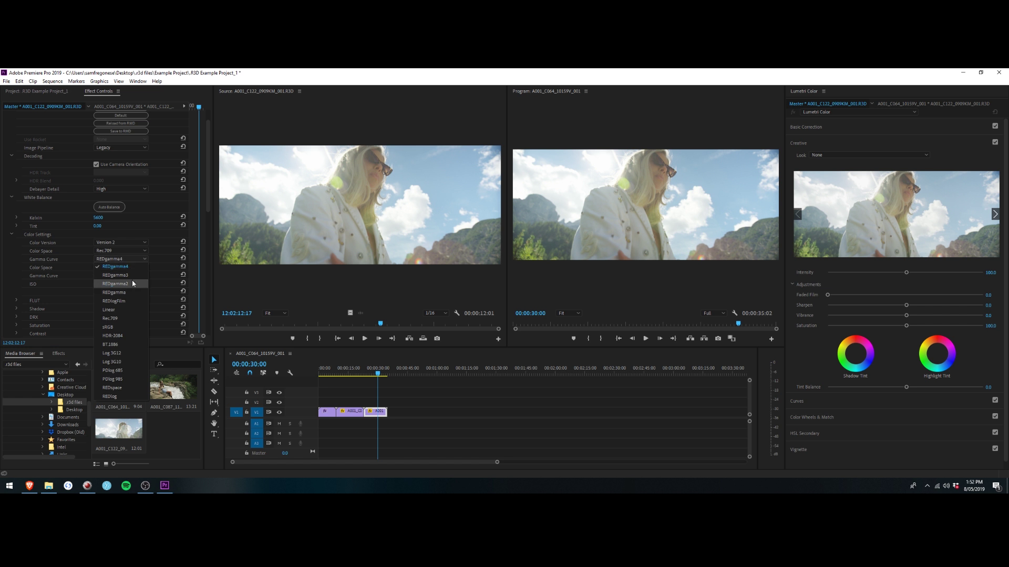
left_click(128, 301)
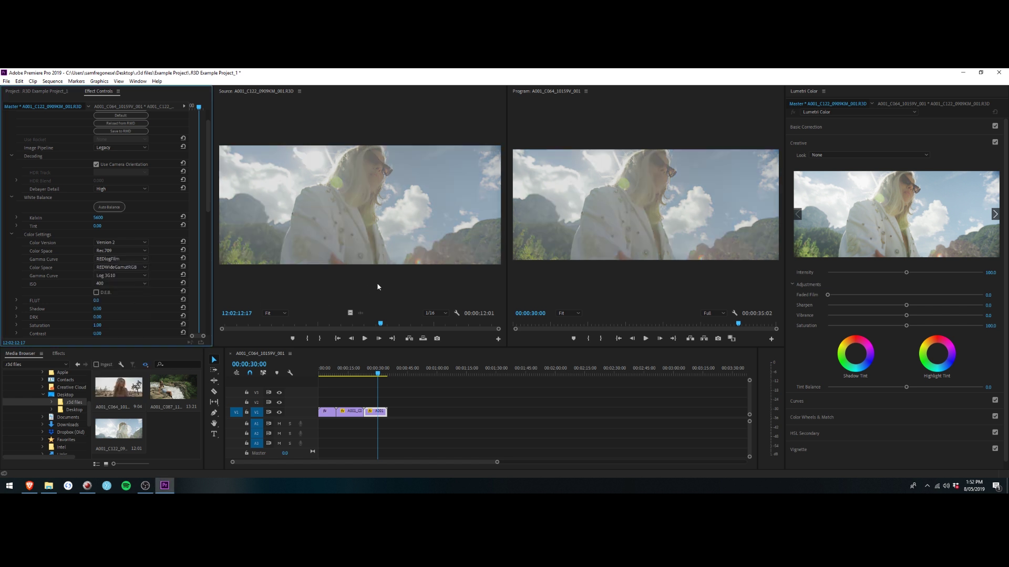
scroll(52, 228, "down", 4)
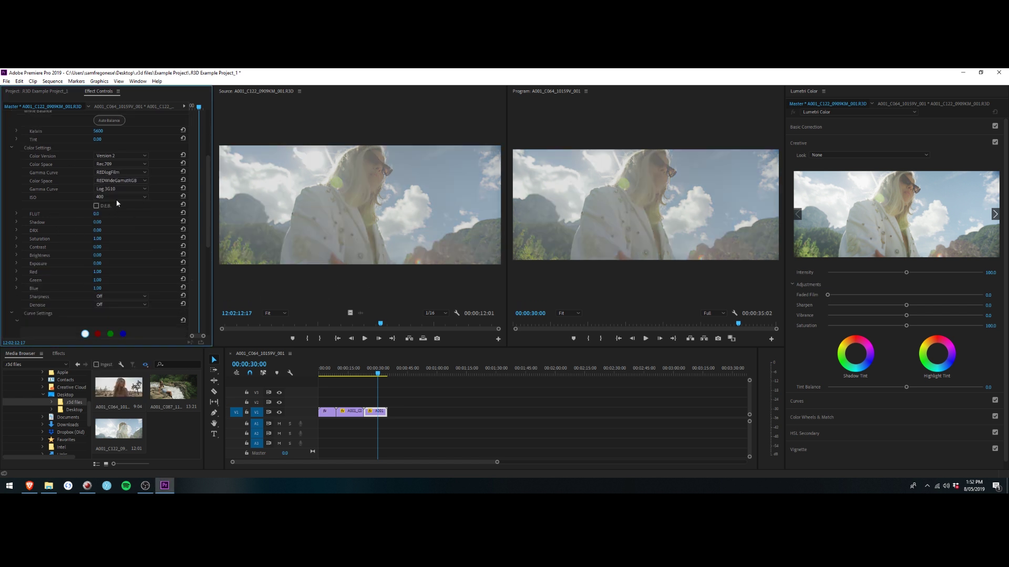
left_click(119, 197)
left_click(118, 247)
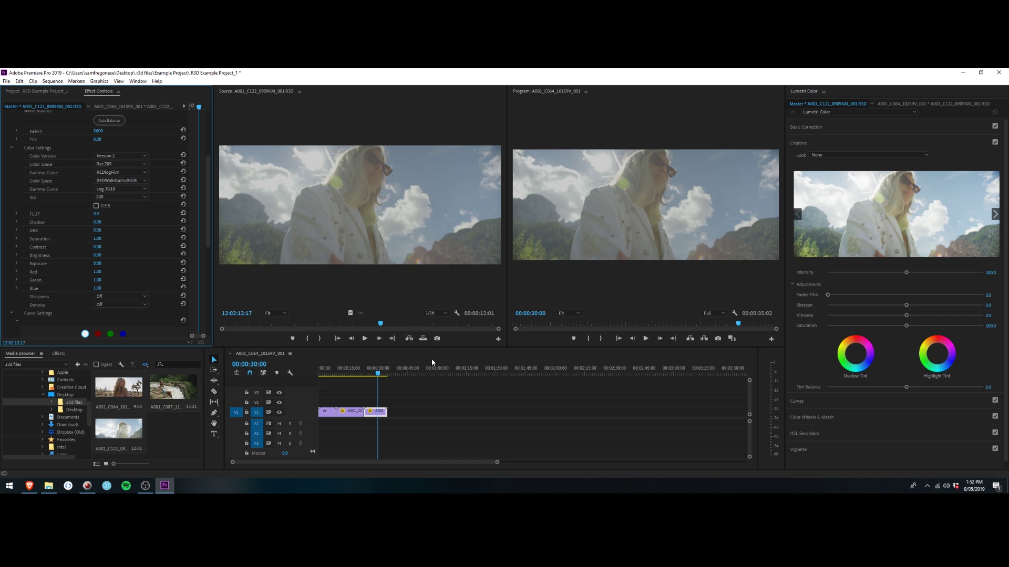
left_click(367, 372)
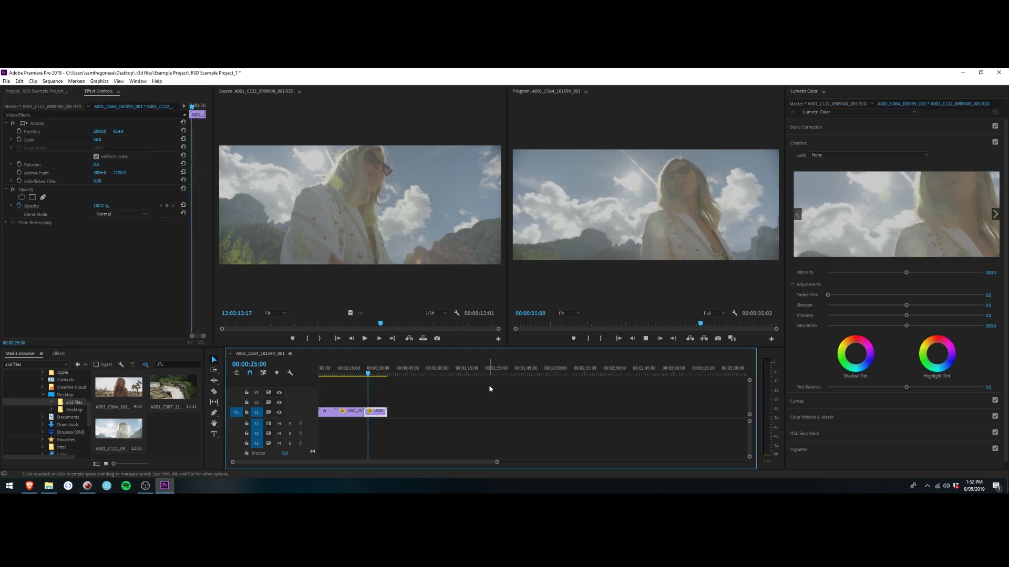
key("space")
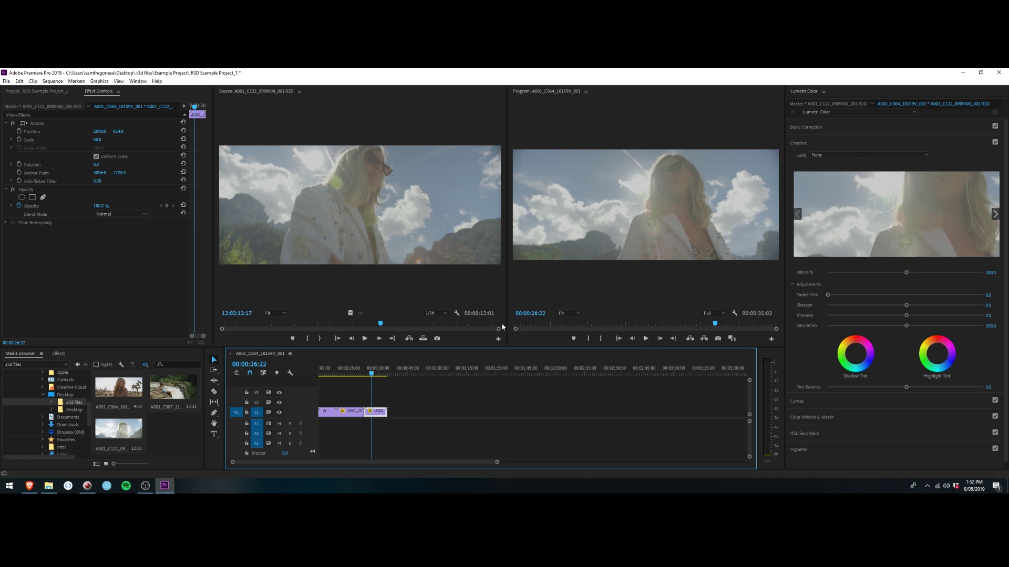
mouse_move(371, 375)
left_mouse_down()
mouse_move(310, 372)
mouse_move(370, 374)
left_mouse_up()
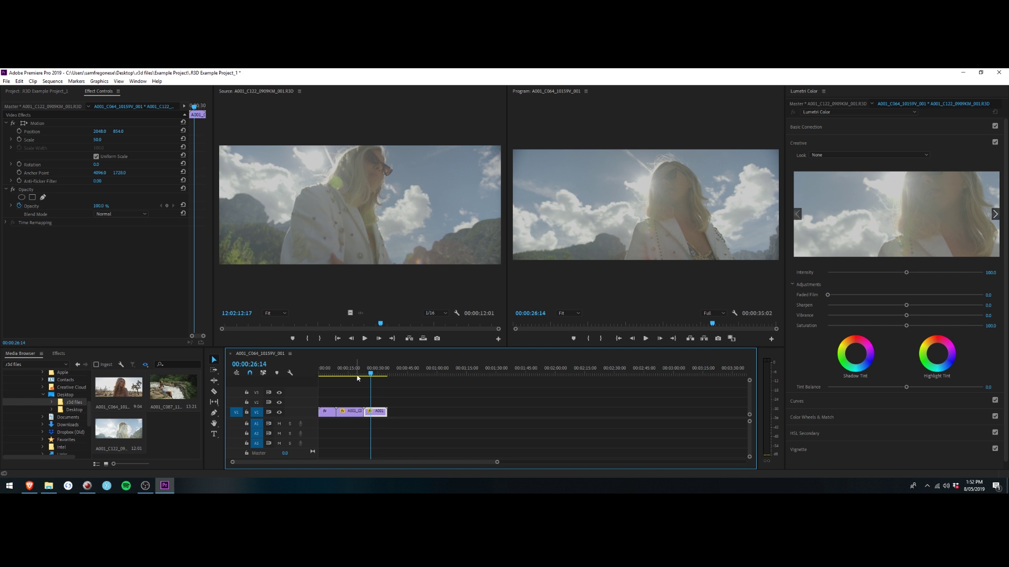